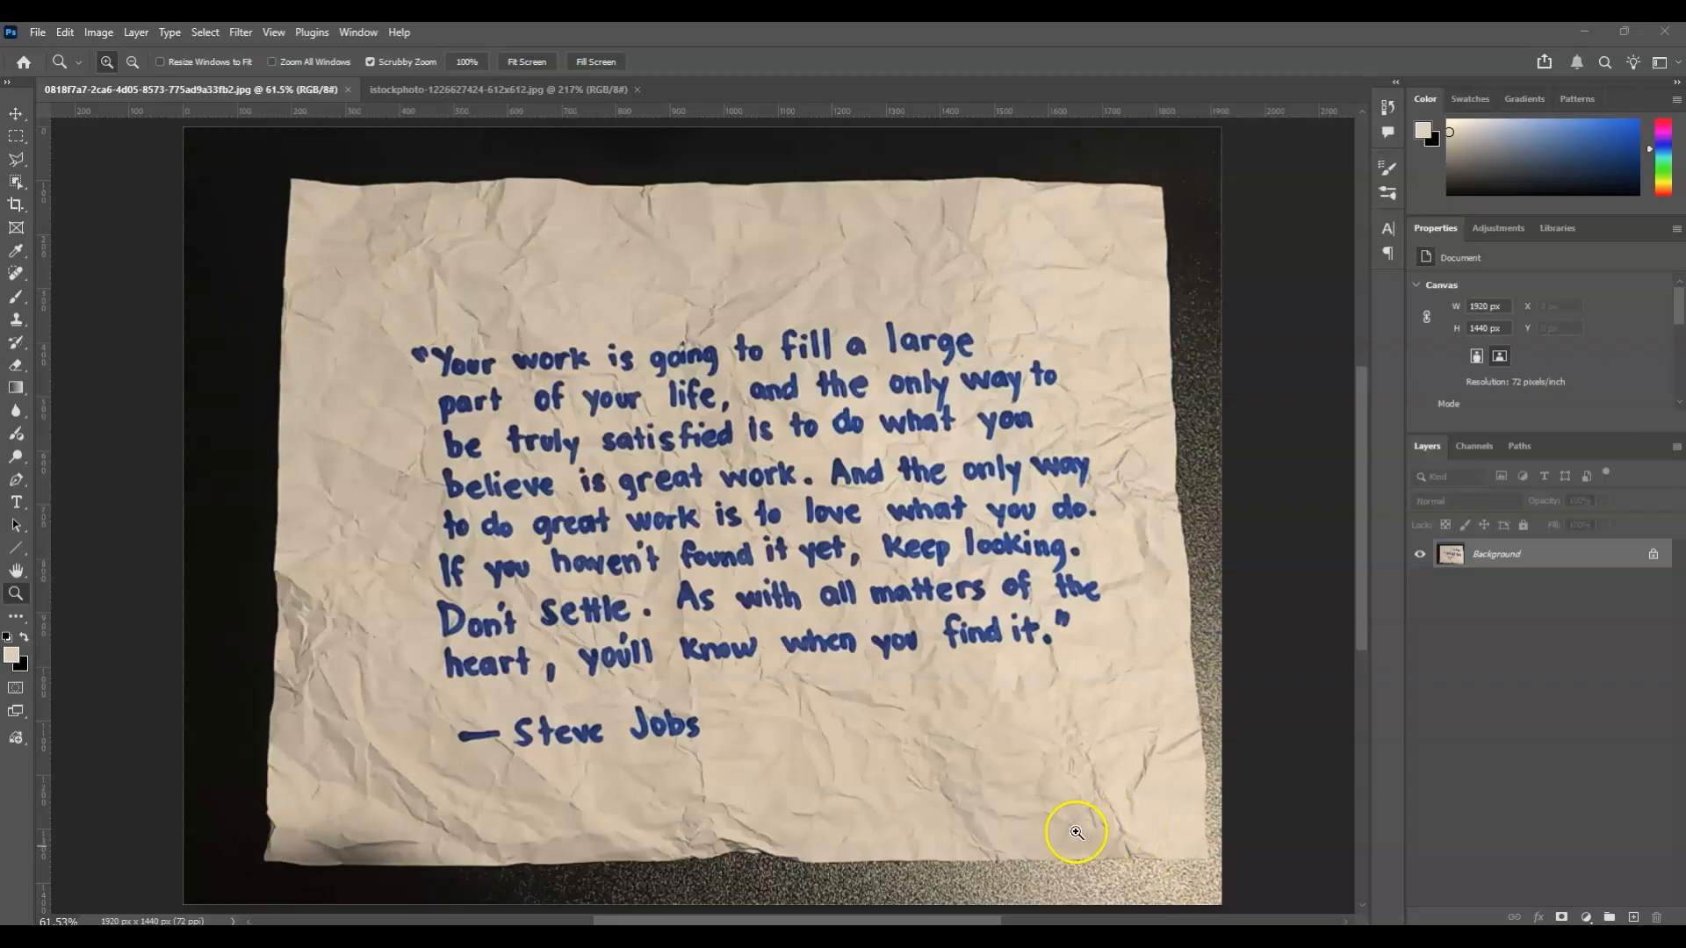
Resize the paper texture image to 11.69 × 8.27 inches at 150 pixels/inch.
click(525, 88)
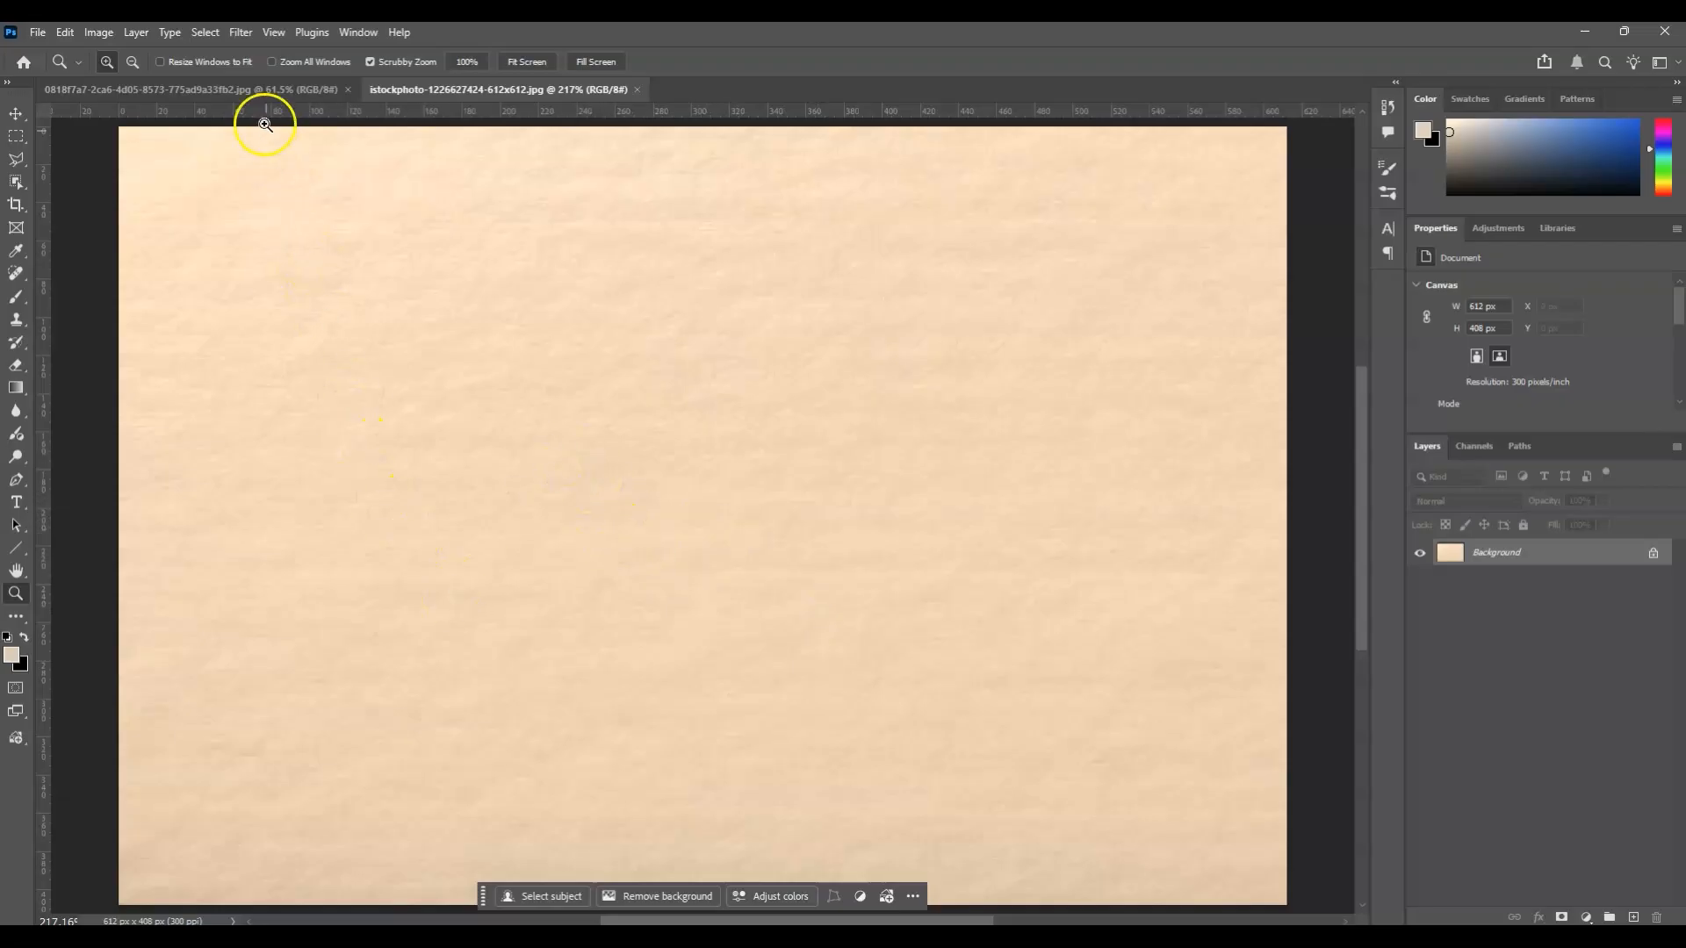
click(96, 33)
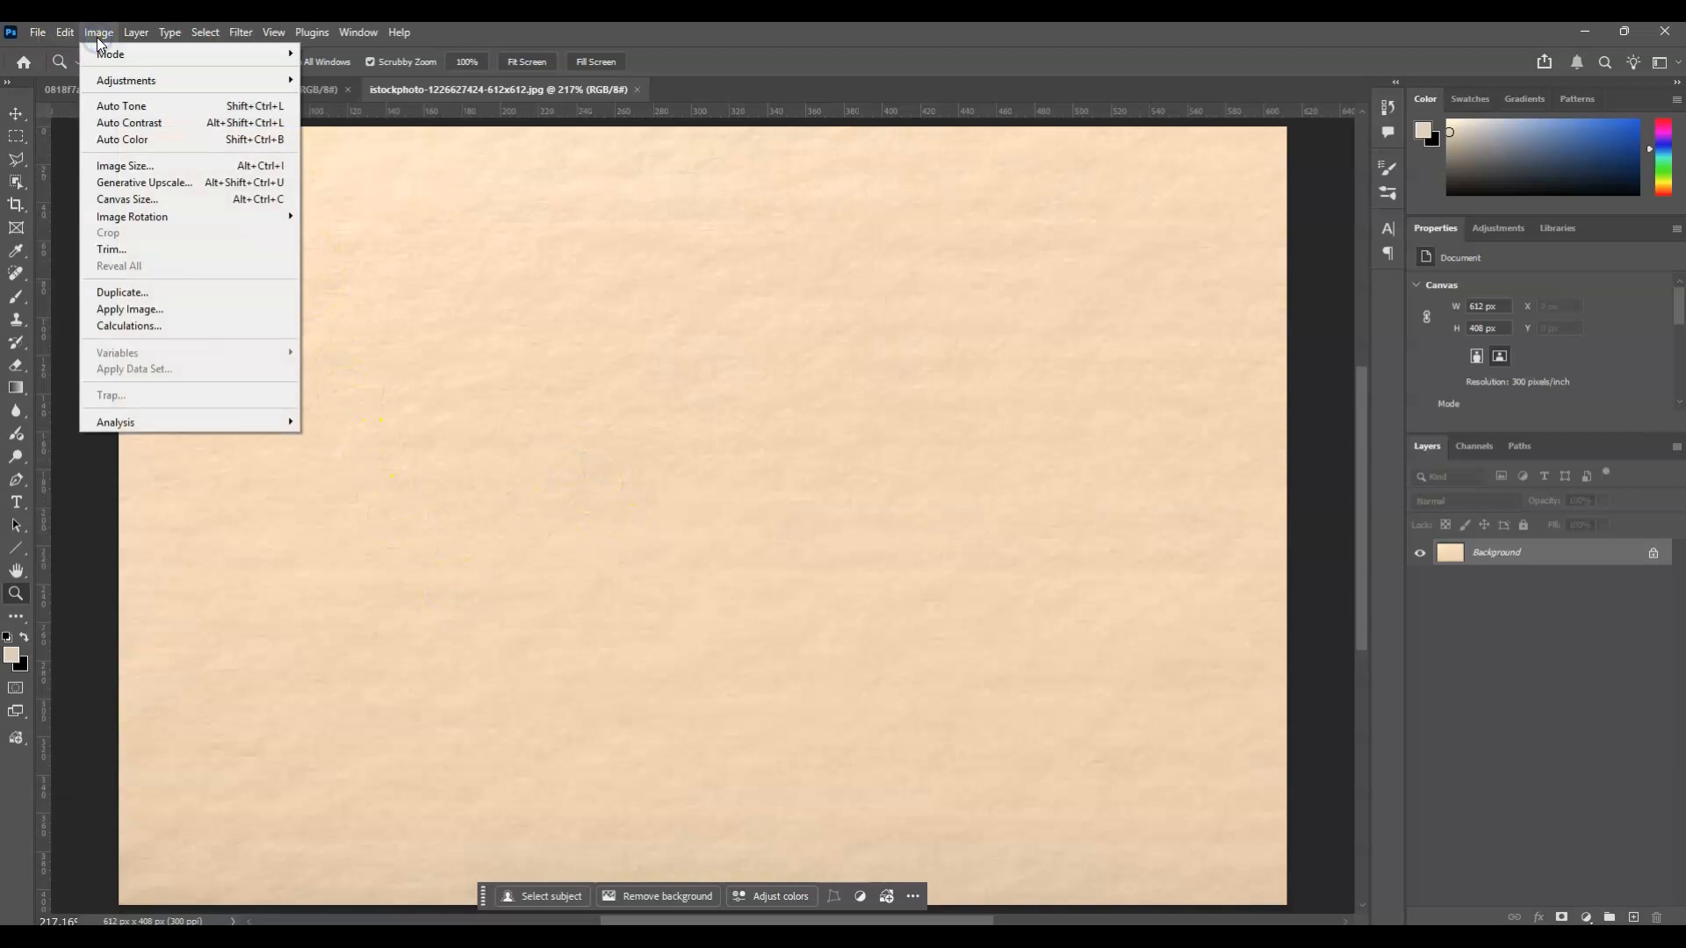
click(209, 165)
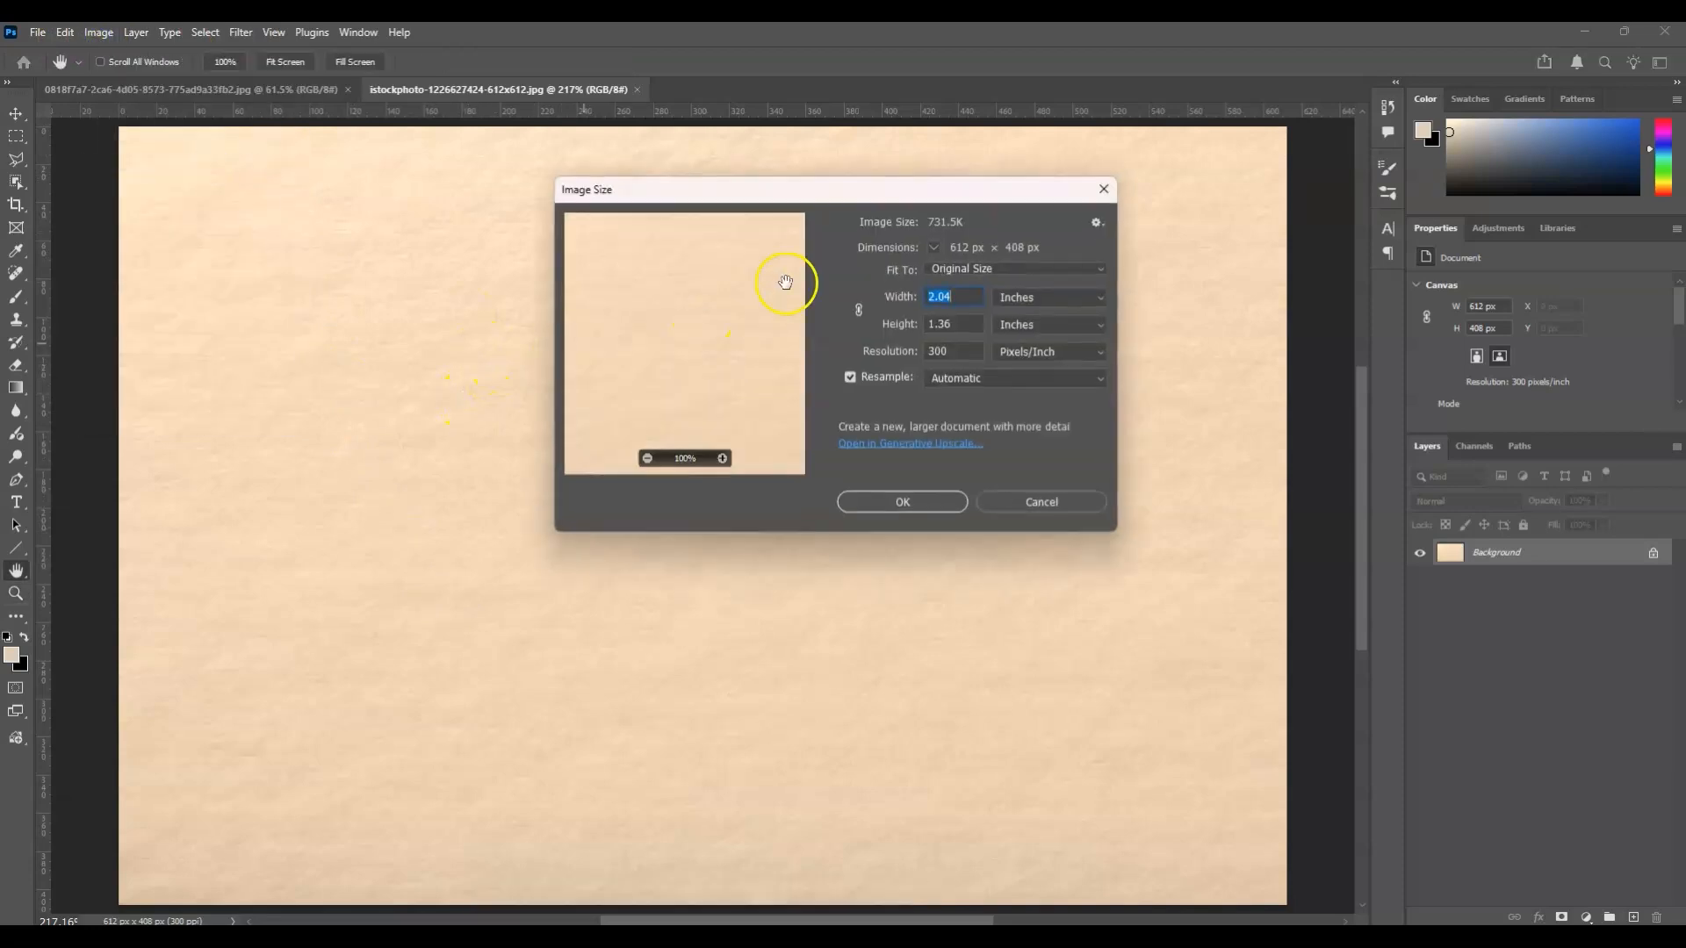
drag(772, 196, 735, 254)
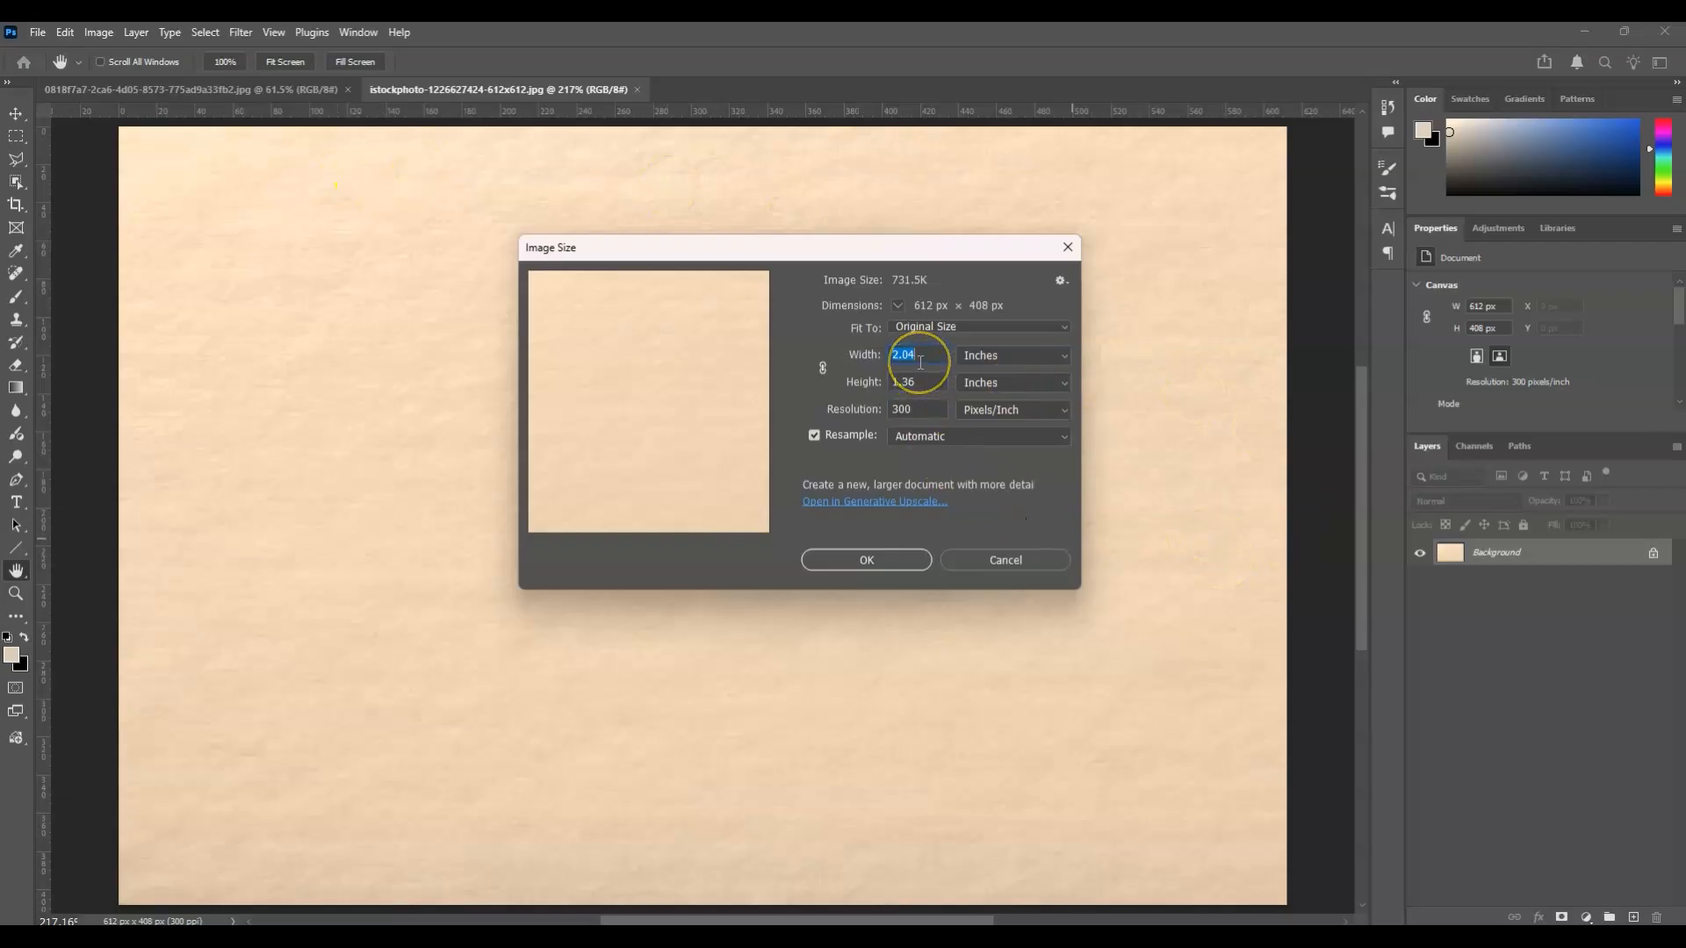
text(11)
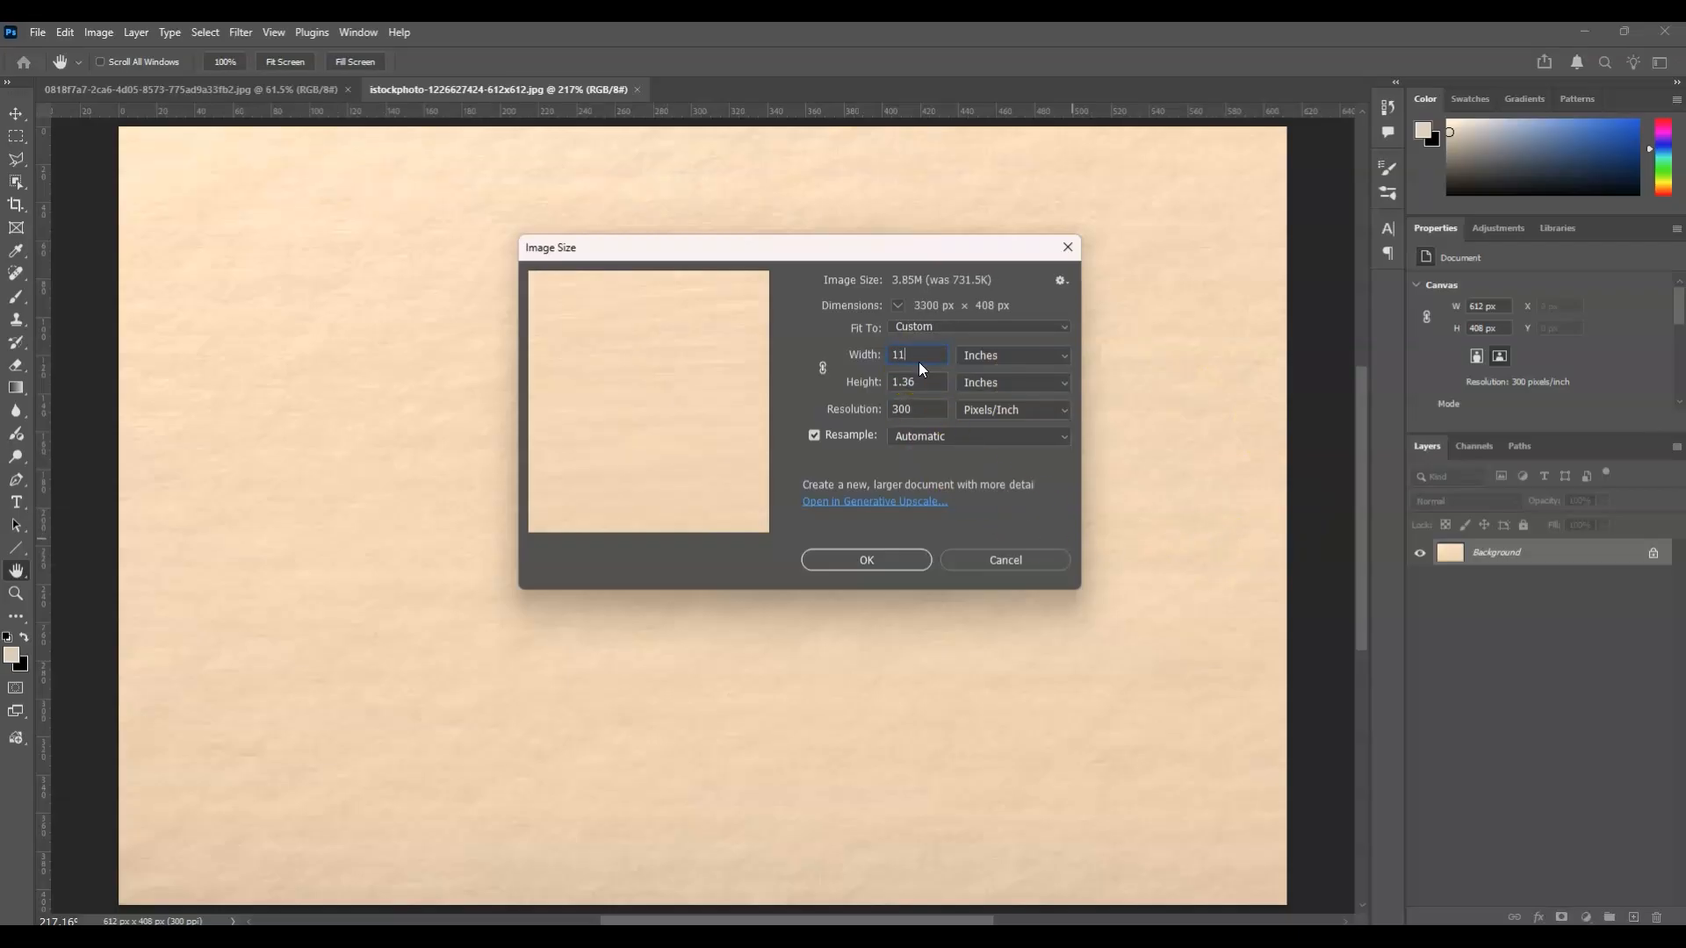
text(.69)
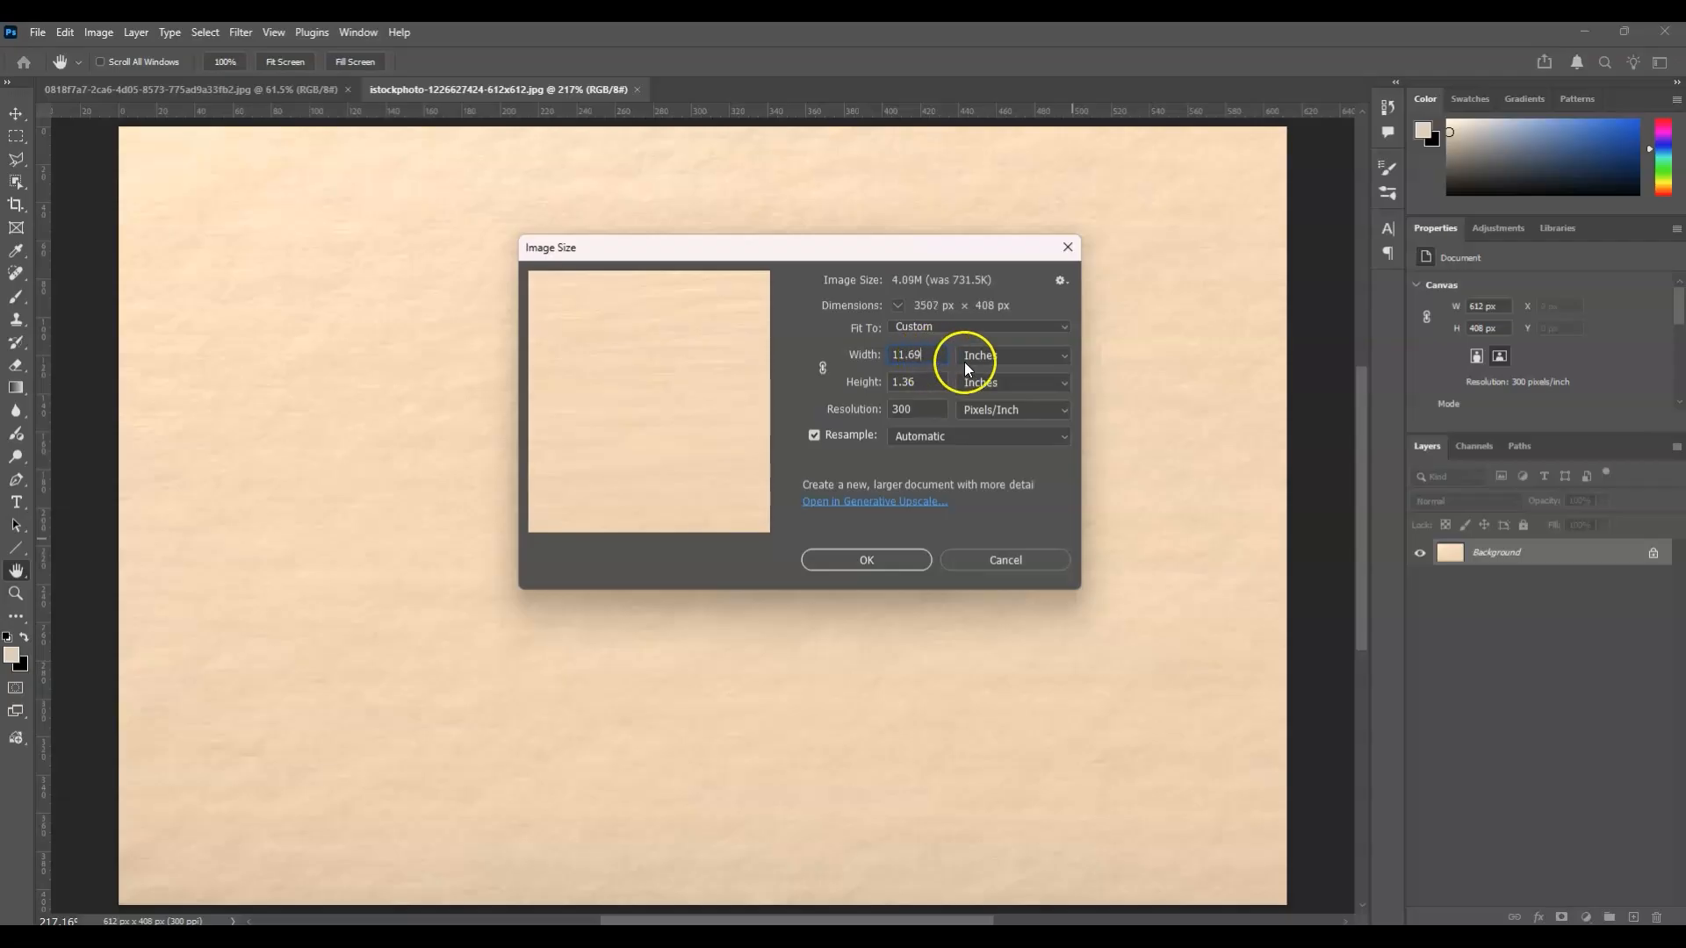
click(896, 383)
double_click(901, 379)
text(8.27)
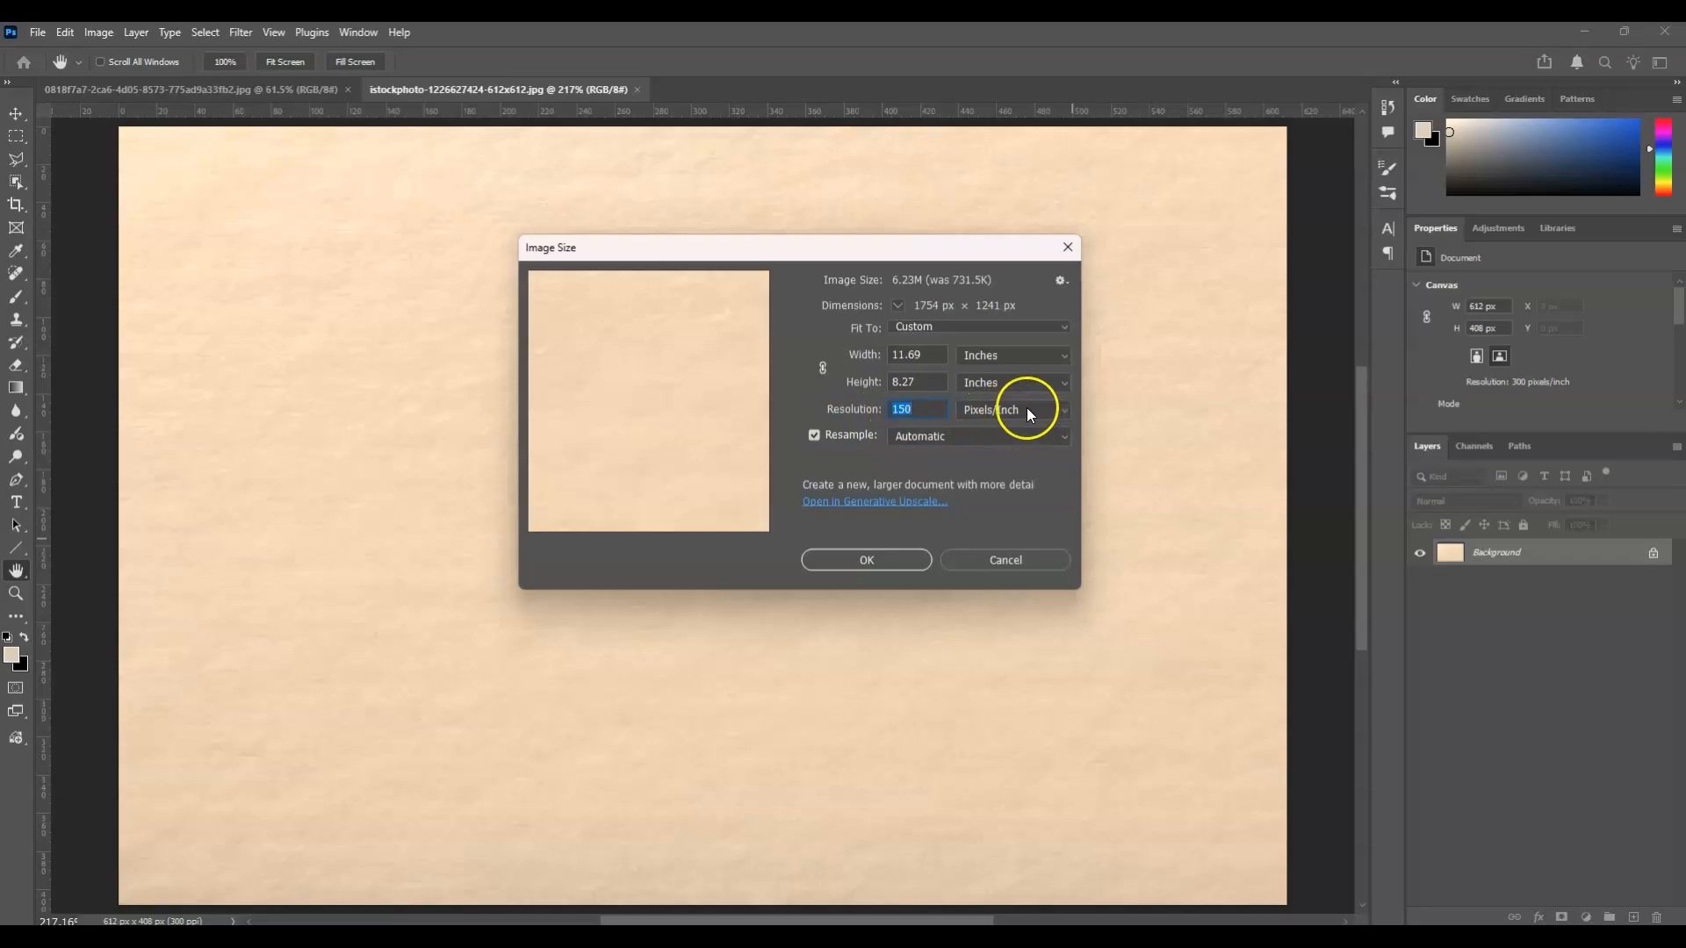
click(898, 562)
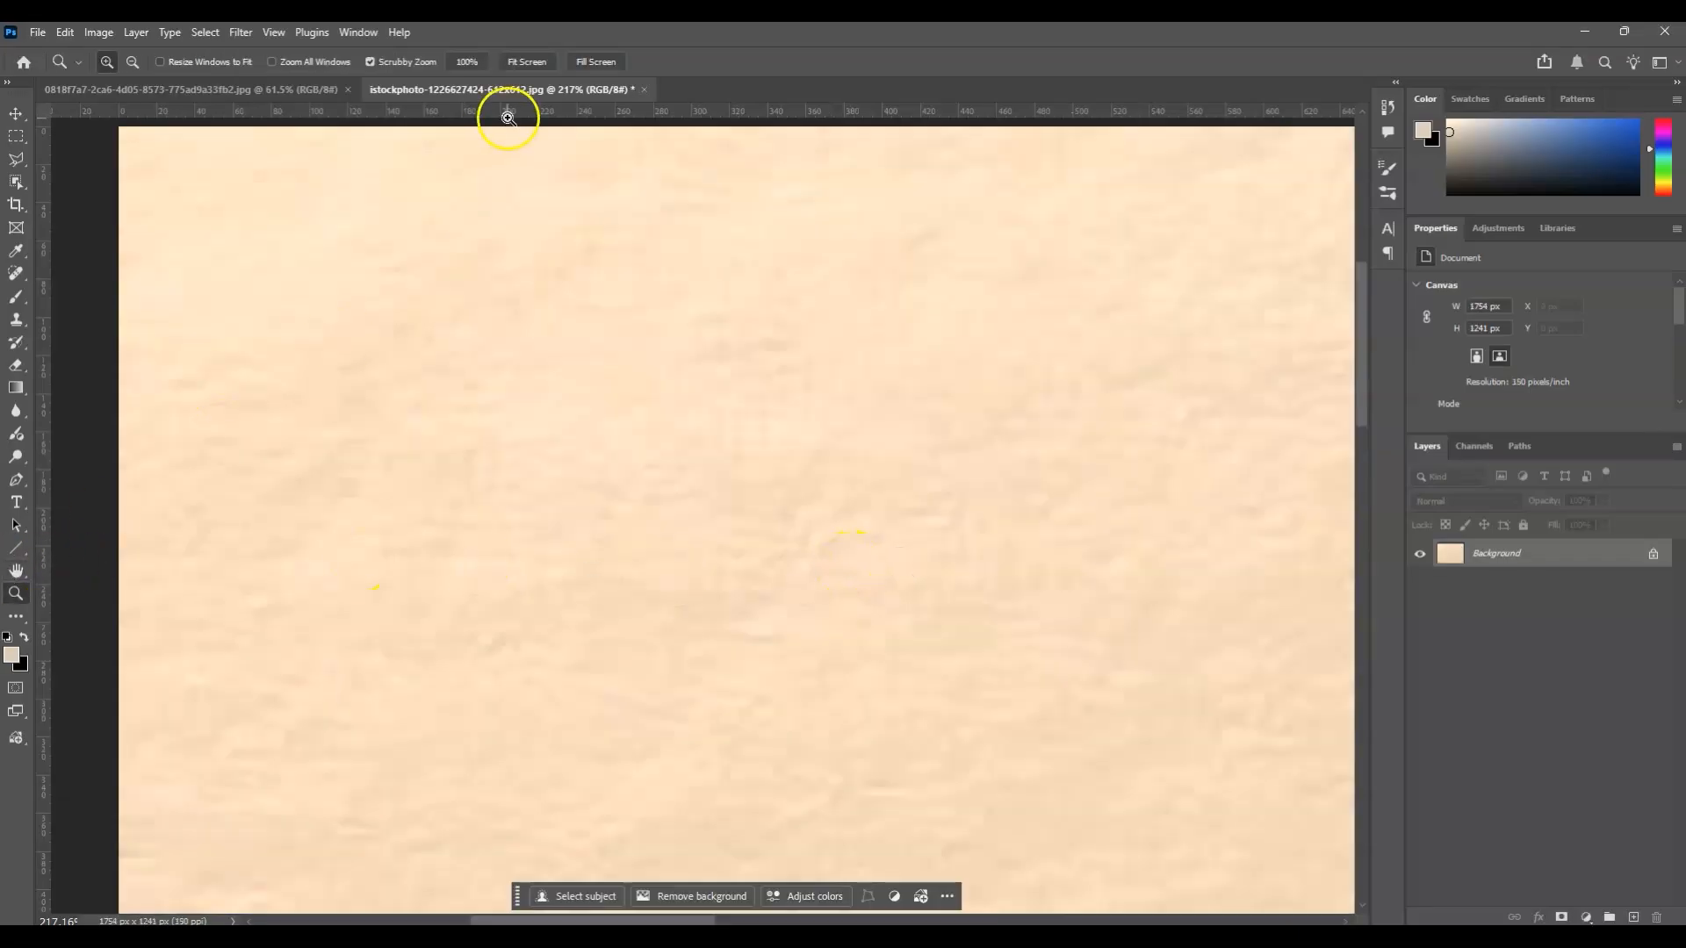
click(515, 62)
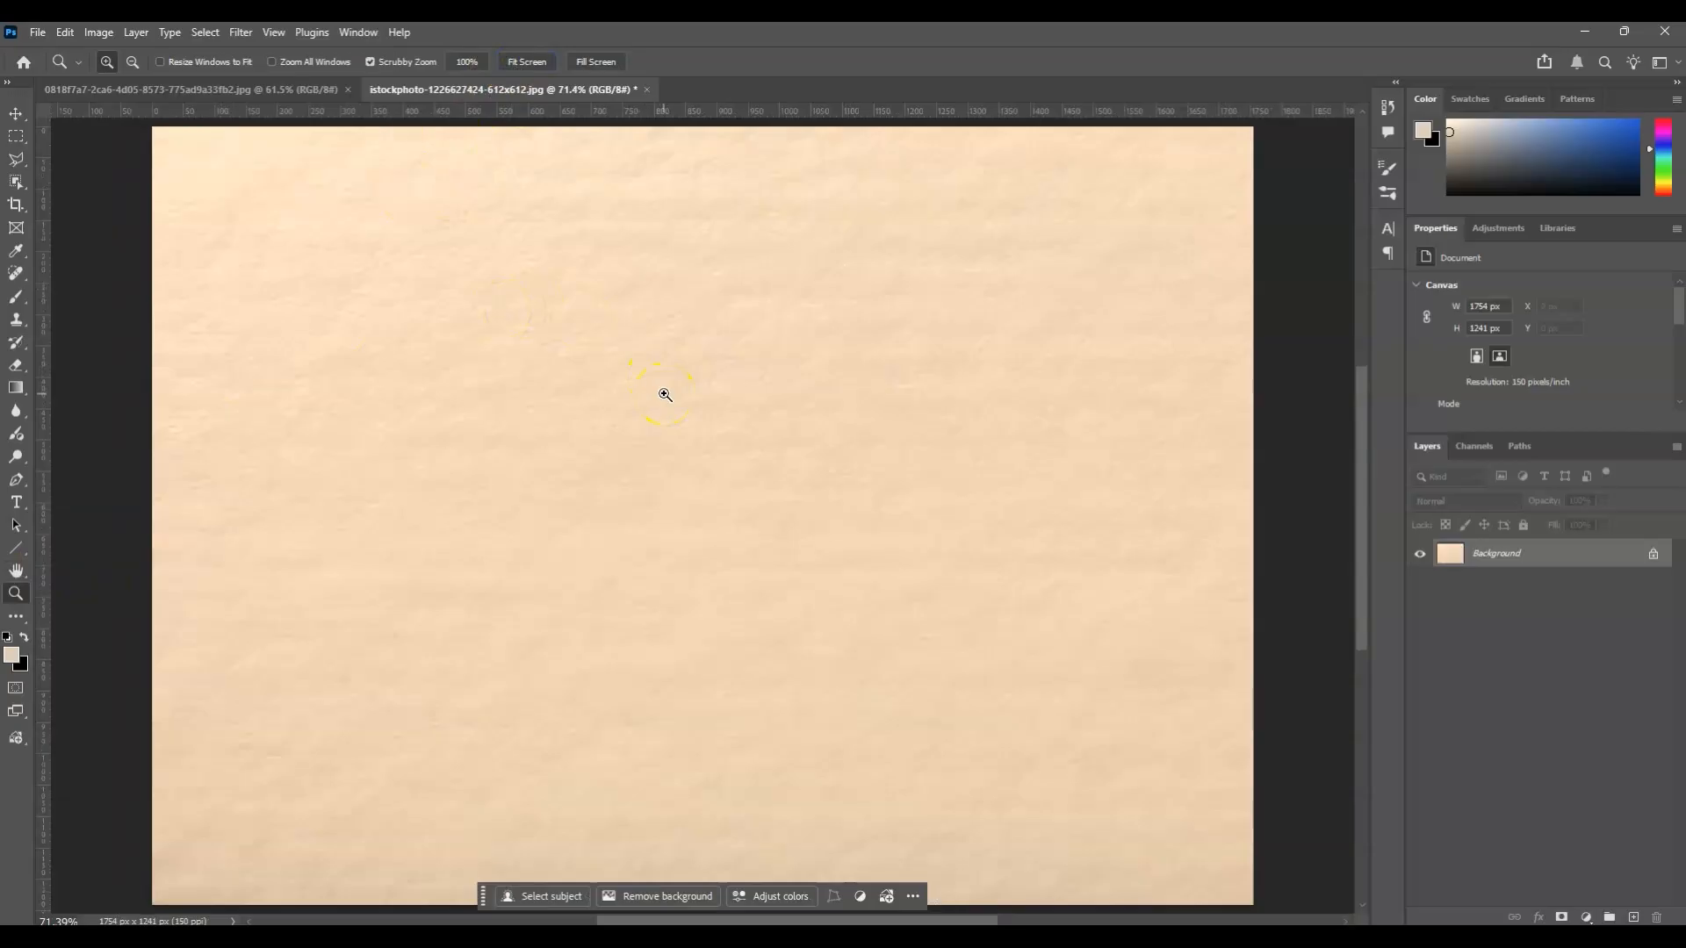
Copy the entire handwritten note photo and paste it into the paper texture document.
key(ctrl+Tab)
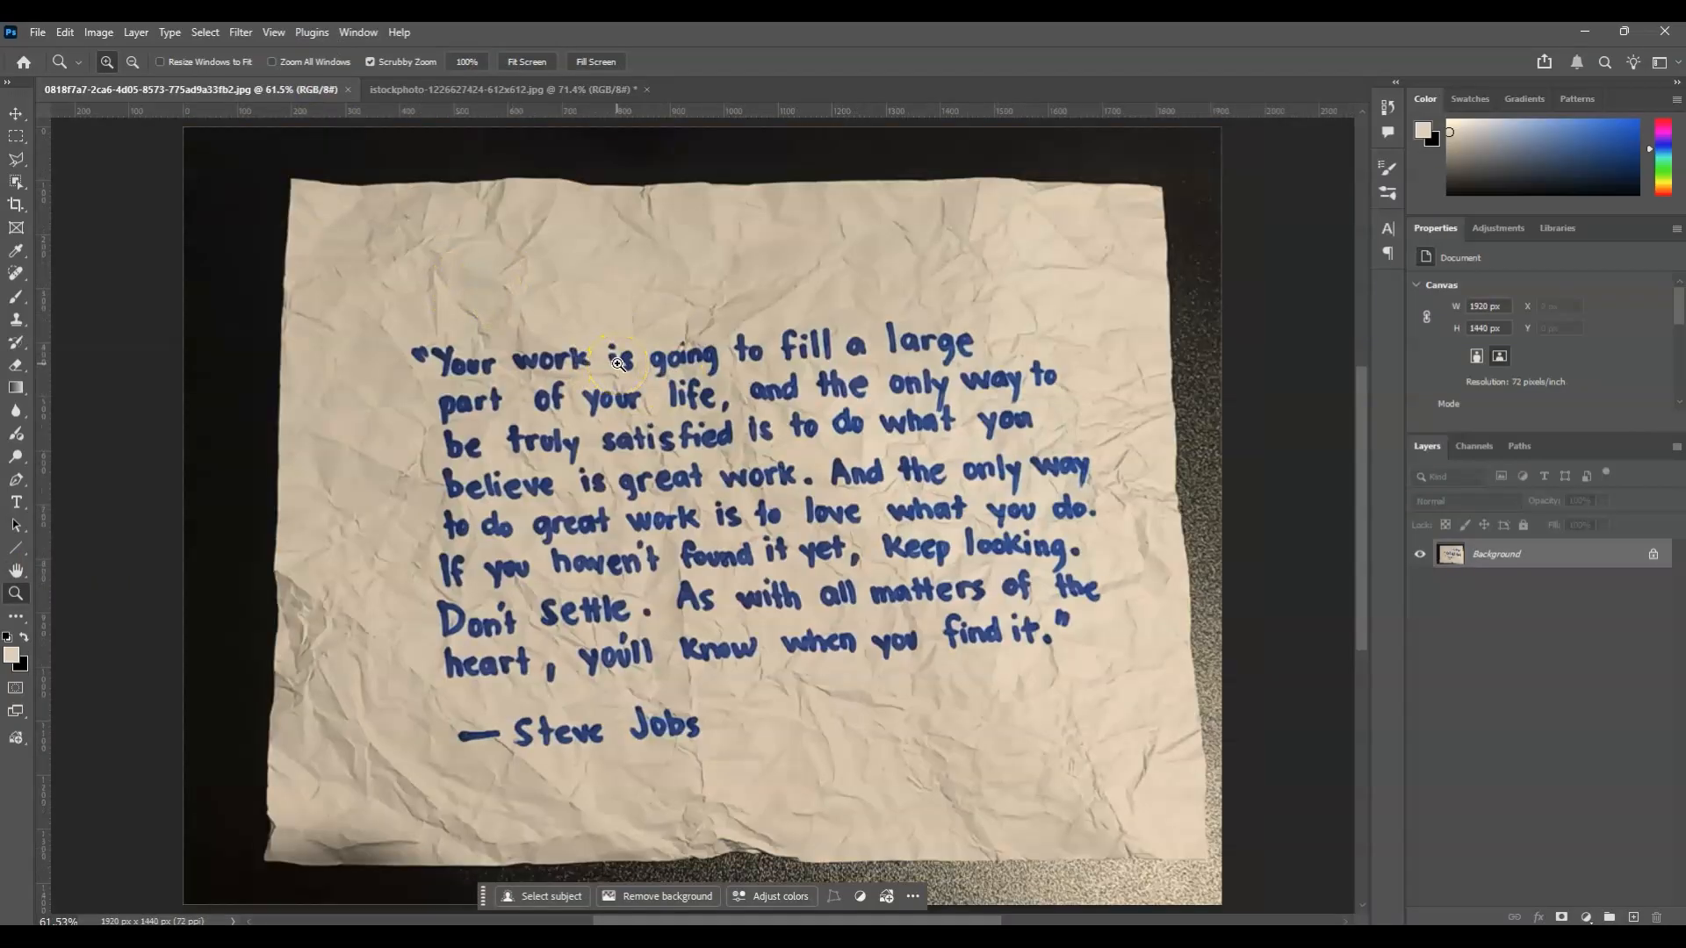
key(ctrl+a)
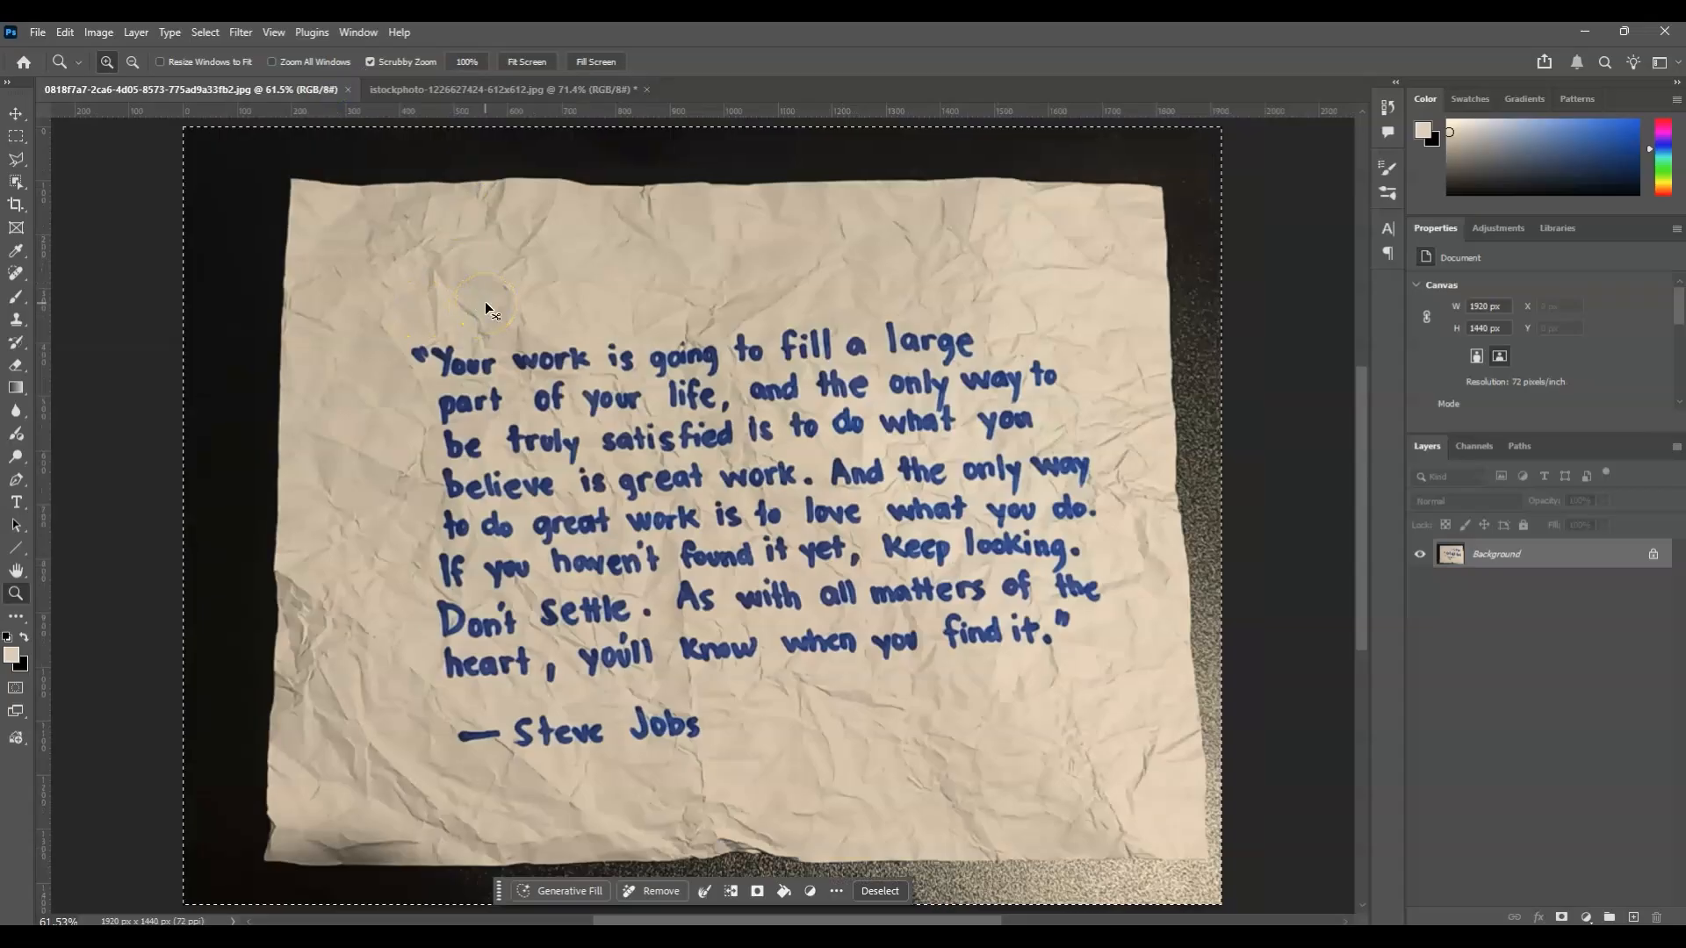
click(537, 91)
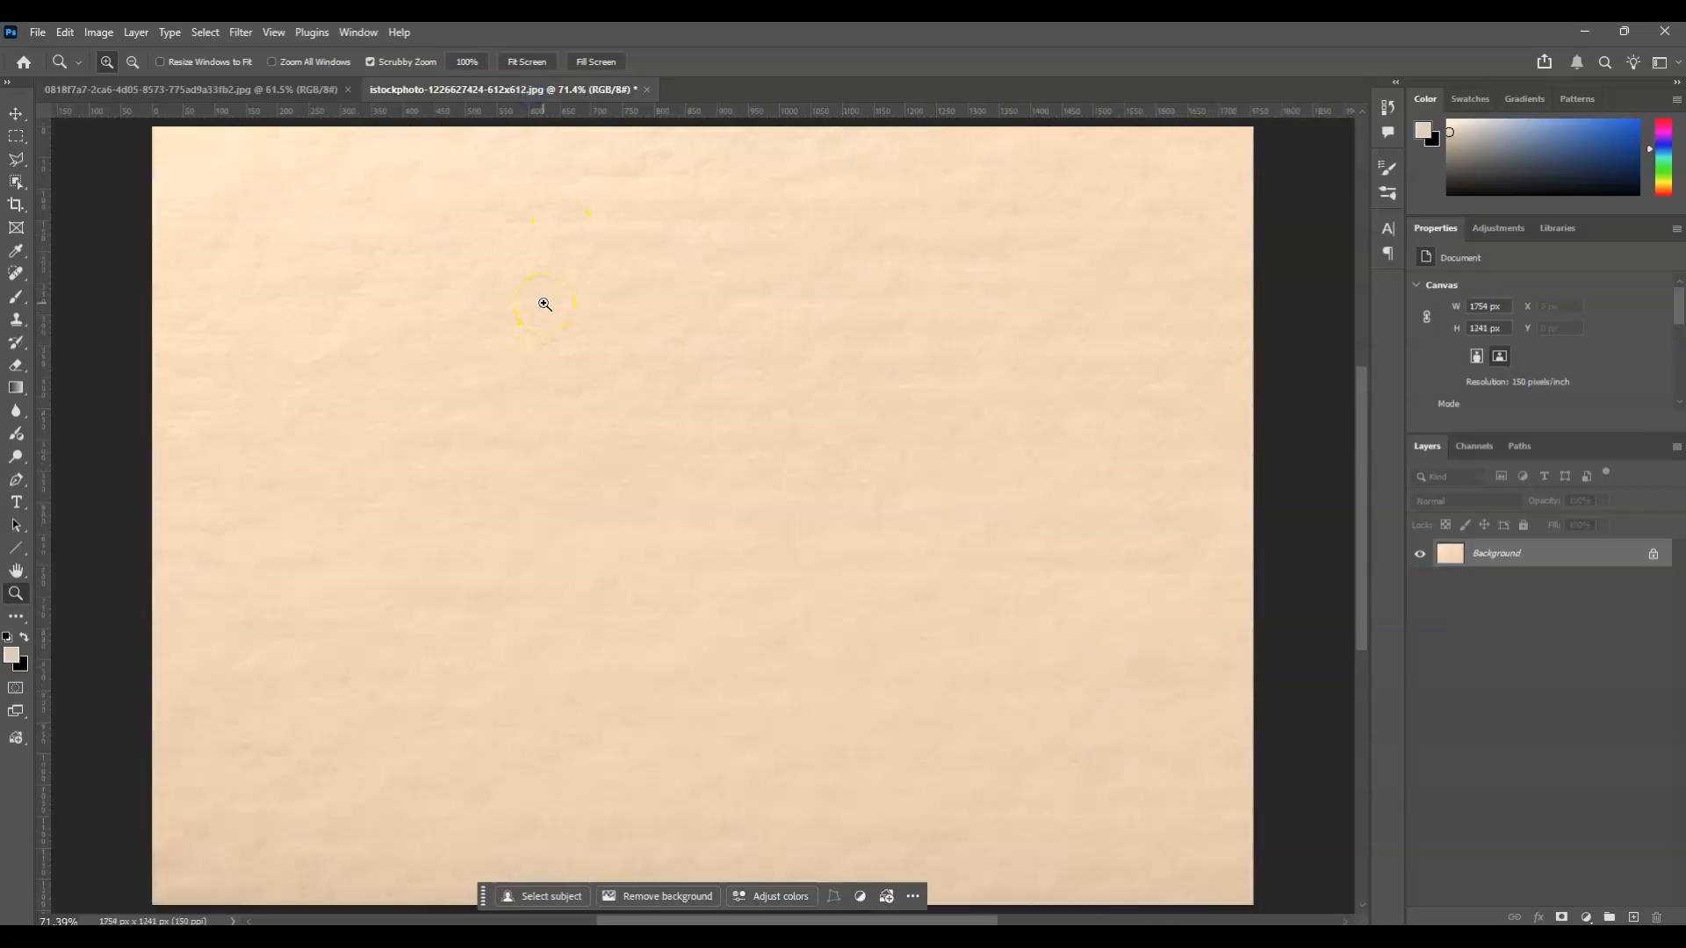
key(ctrl+v)
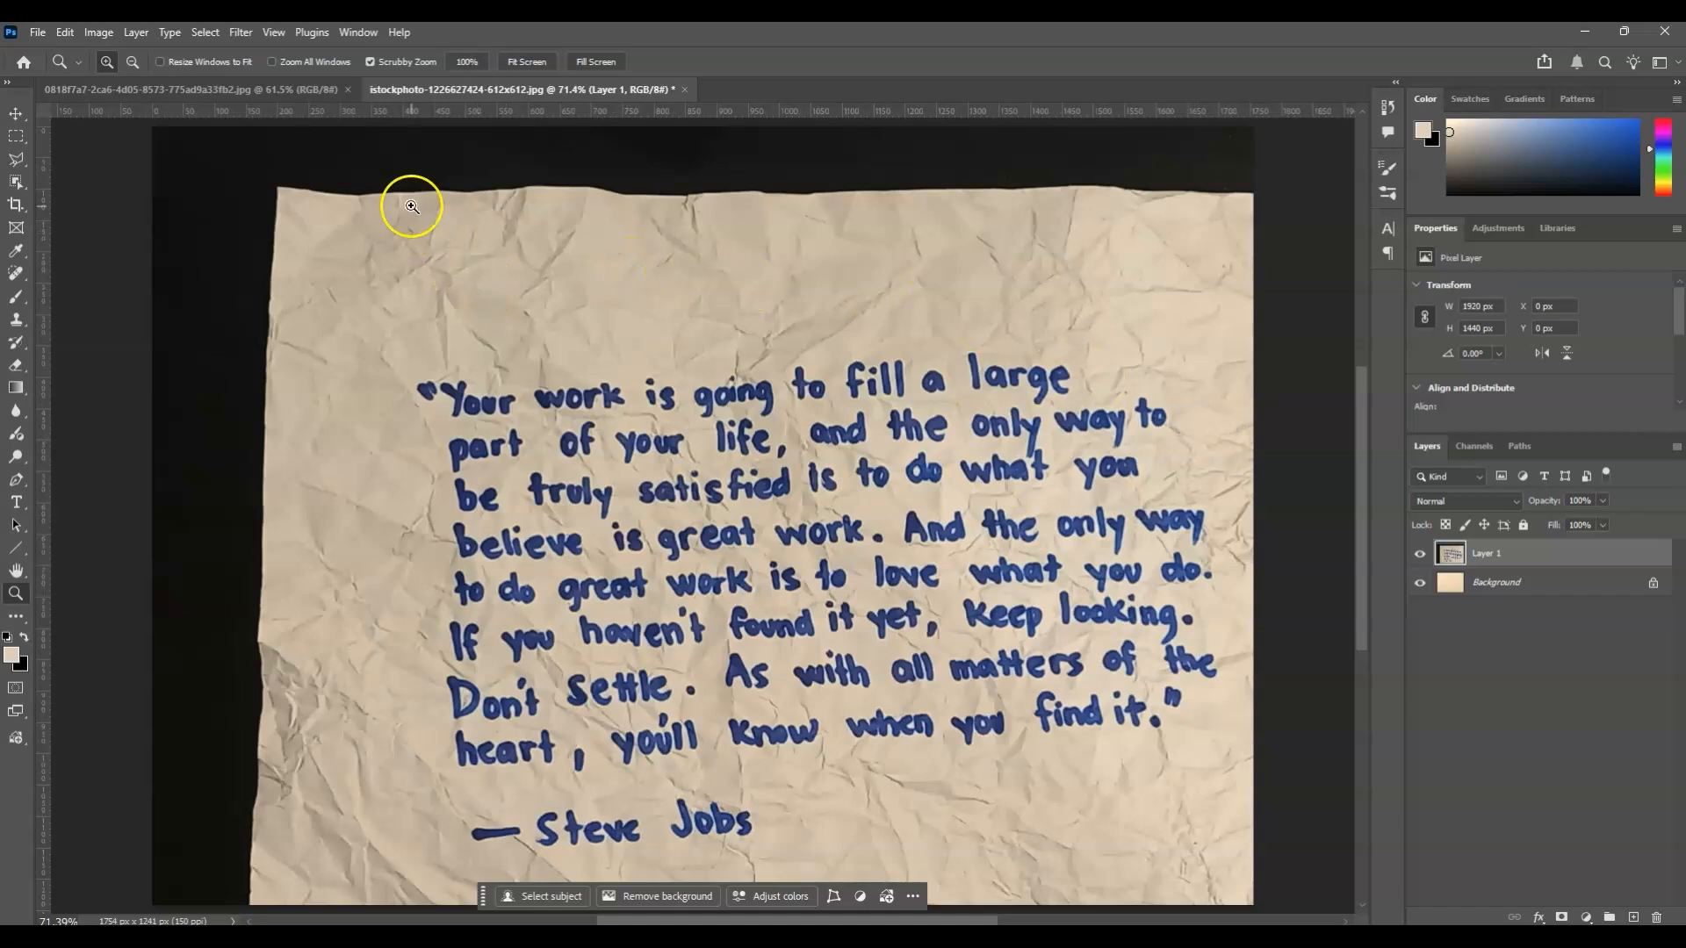
Scale the pasted note photo to about 81% and position it within the paper texture canvas.
click(1552, 560)
key(ctrl+t)
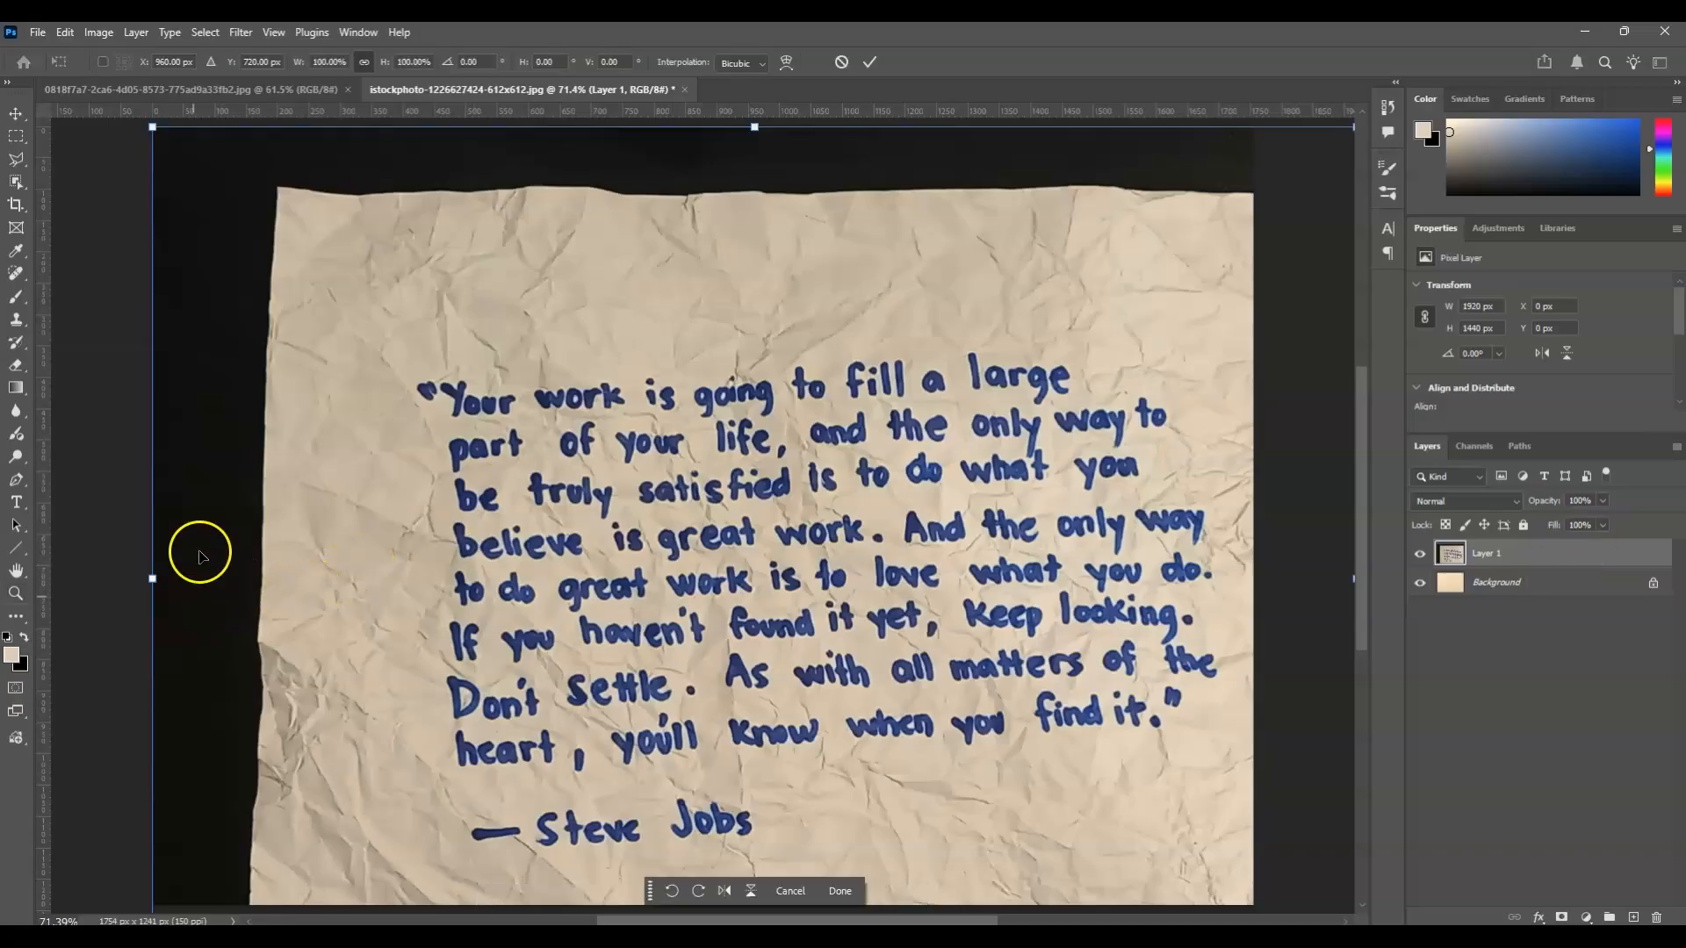
drag(151, 127, 555, 432)
drag(880, 641, 572, 463)
drag(1050, 555, 1205, 545)
drag(979, 651, 947, 624)
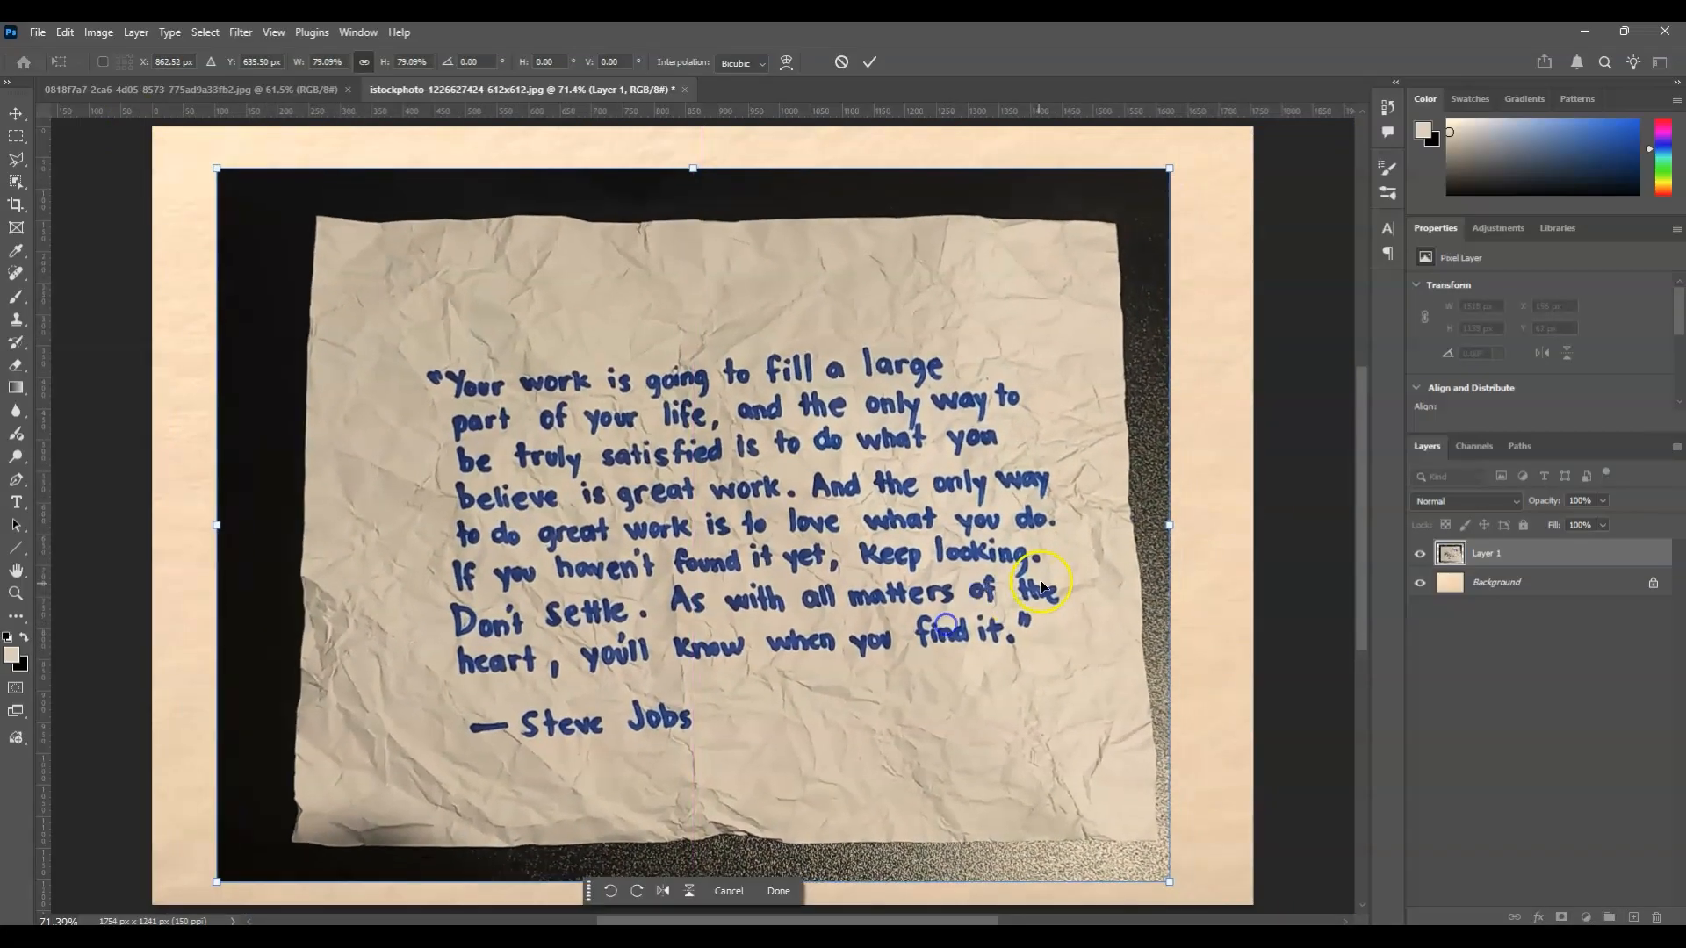
drag(1170, 518, 1195, 518)
drag(1046, 586, 1021, 585)
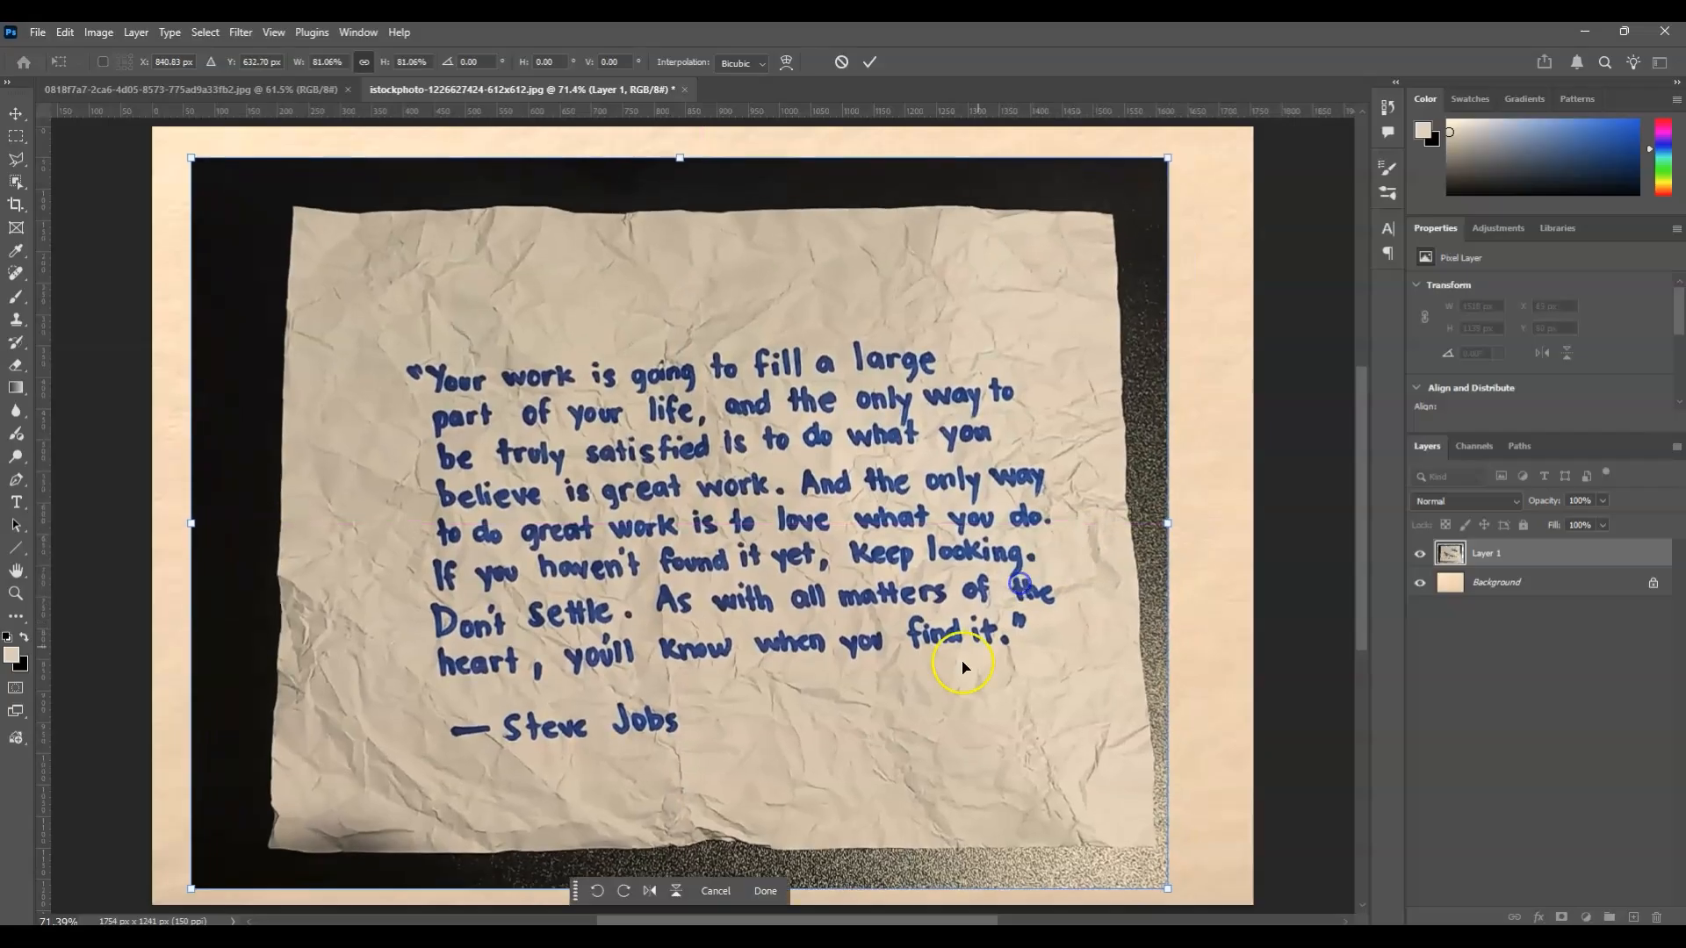
key(z)
click(1421, 645)
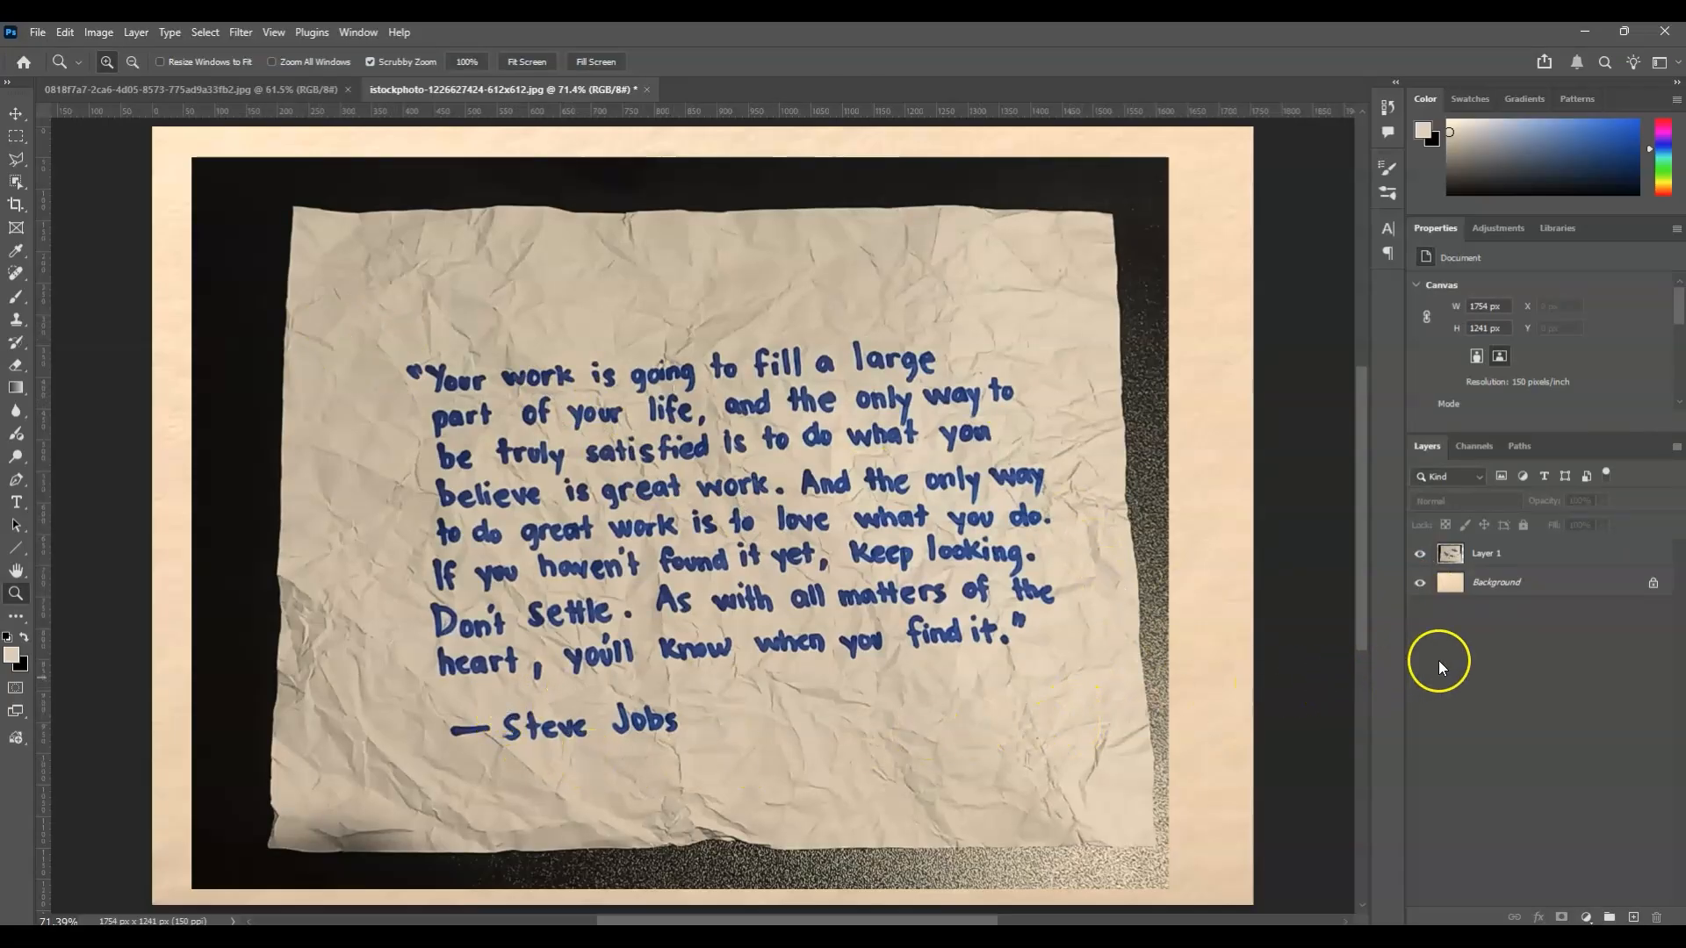
Draw a rectangular marquee of about 1145 × 689 px around the handwritten quote on Layer 1.
click(1519, 555)
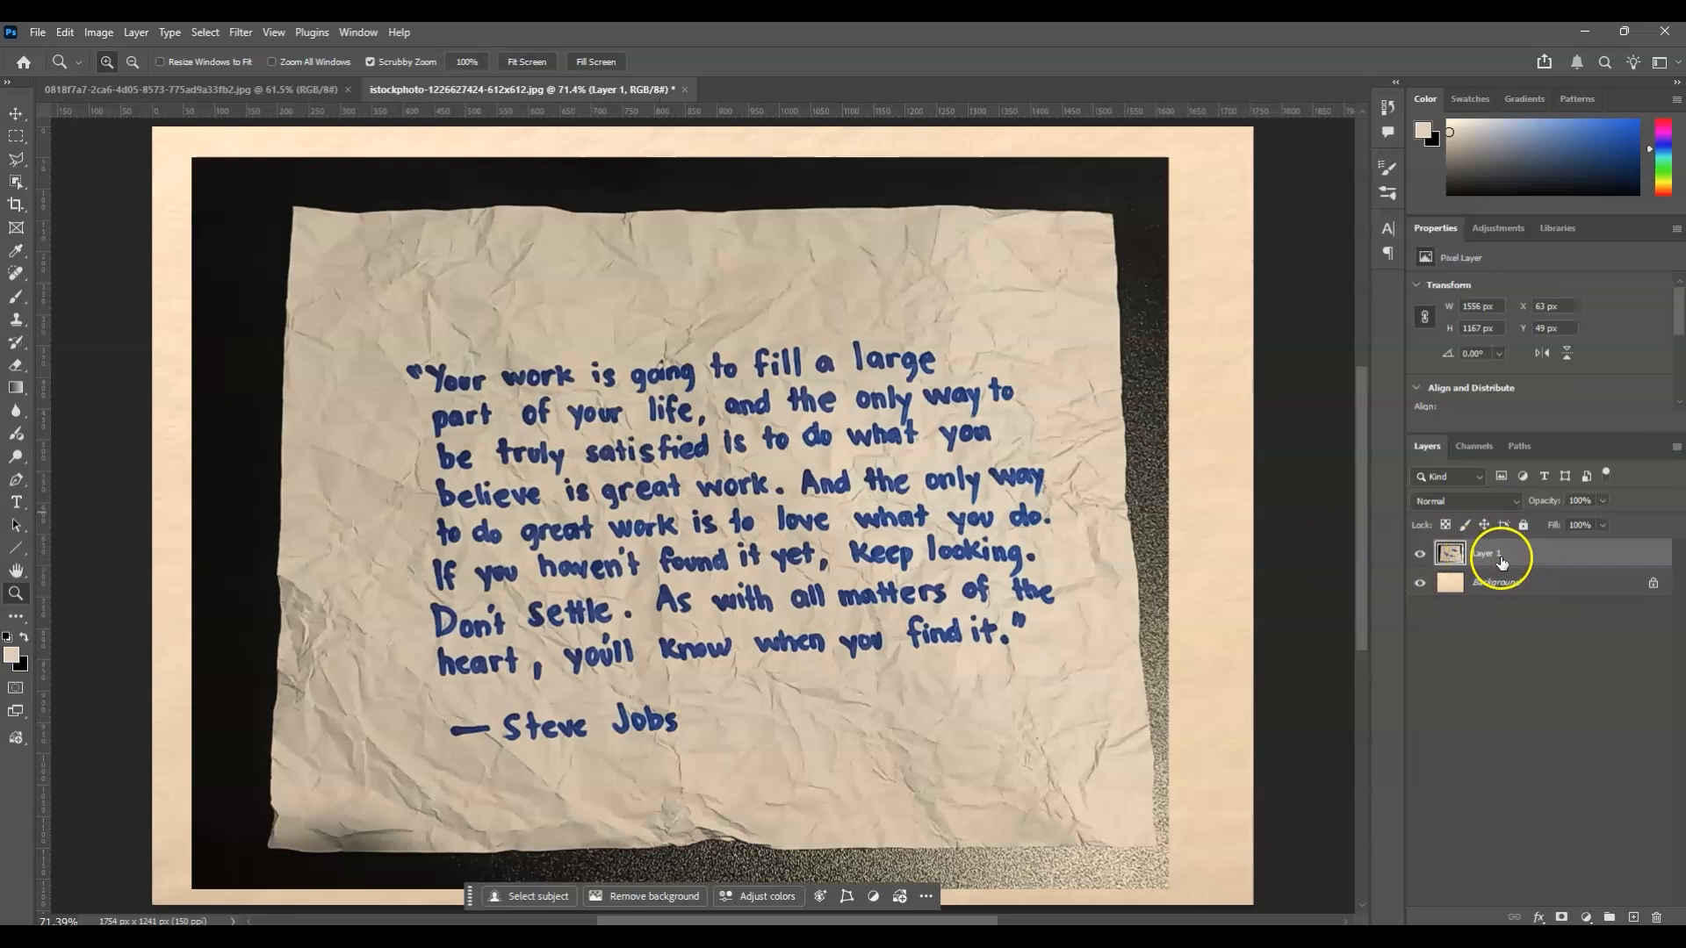
click(13, 138)
click(86, 138)
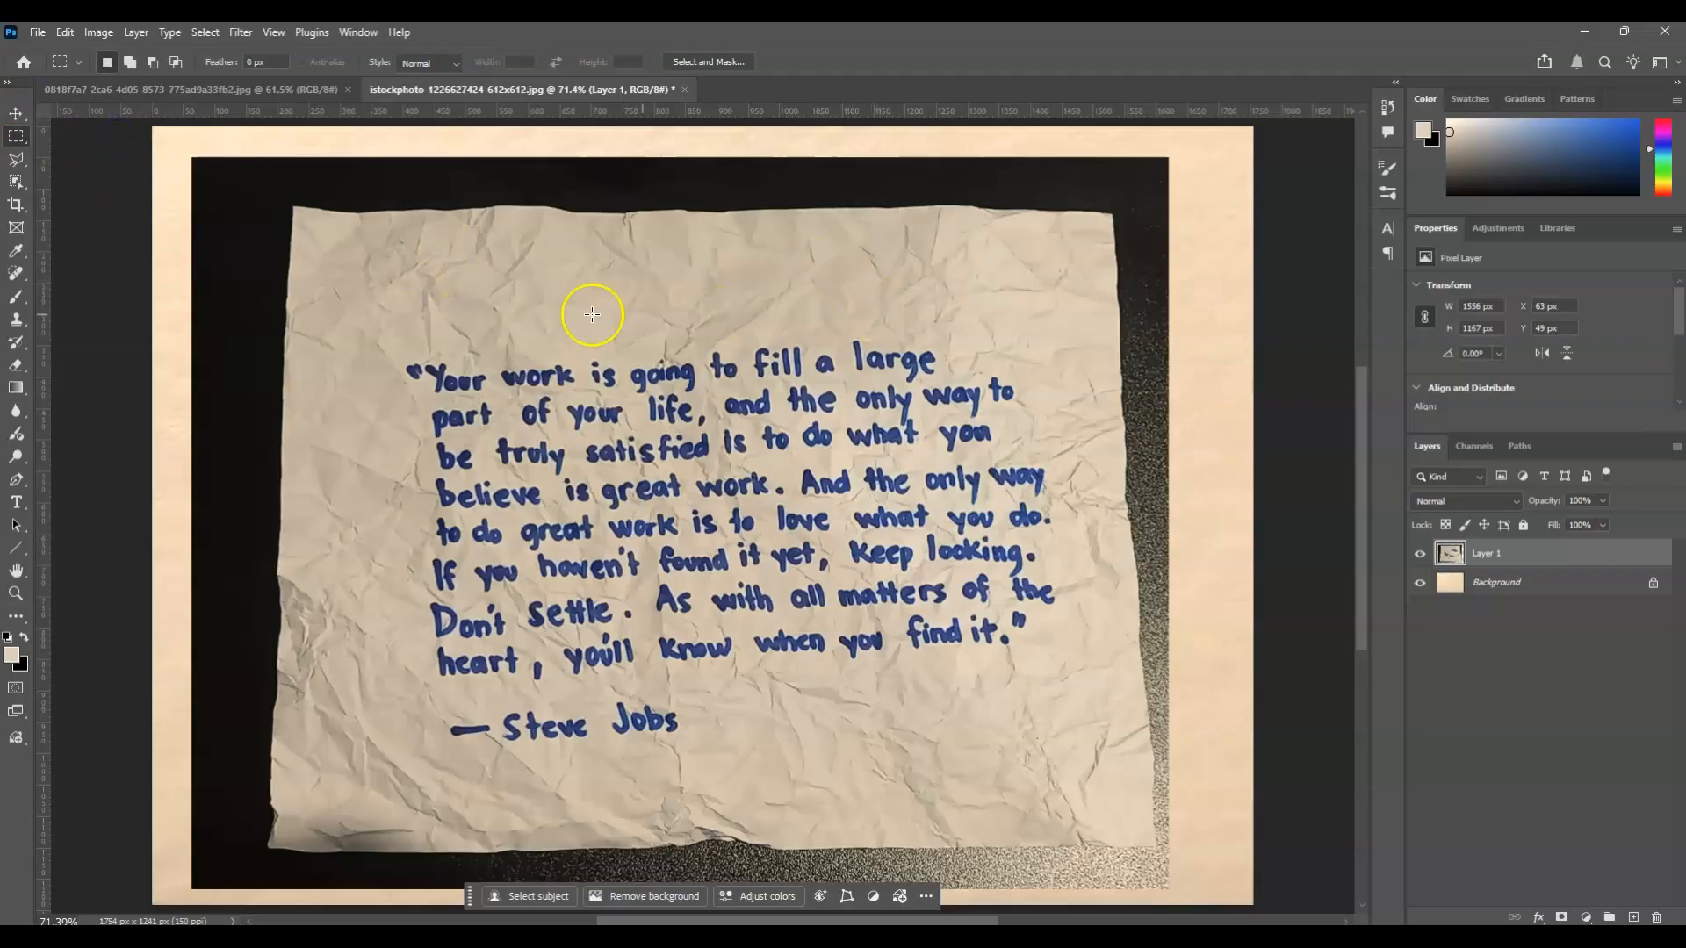
drag(378, 331, 1094, 760)
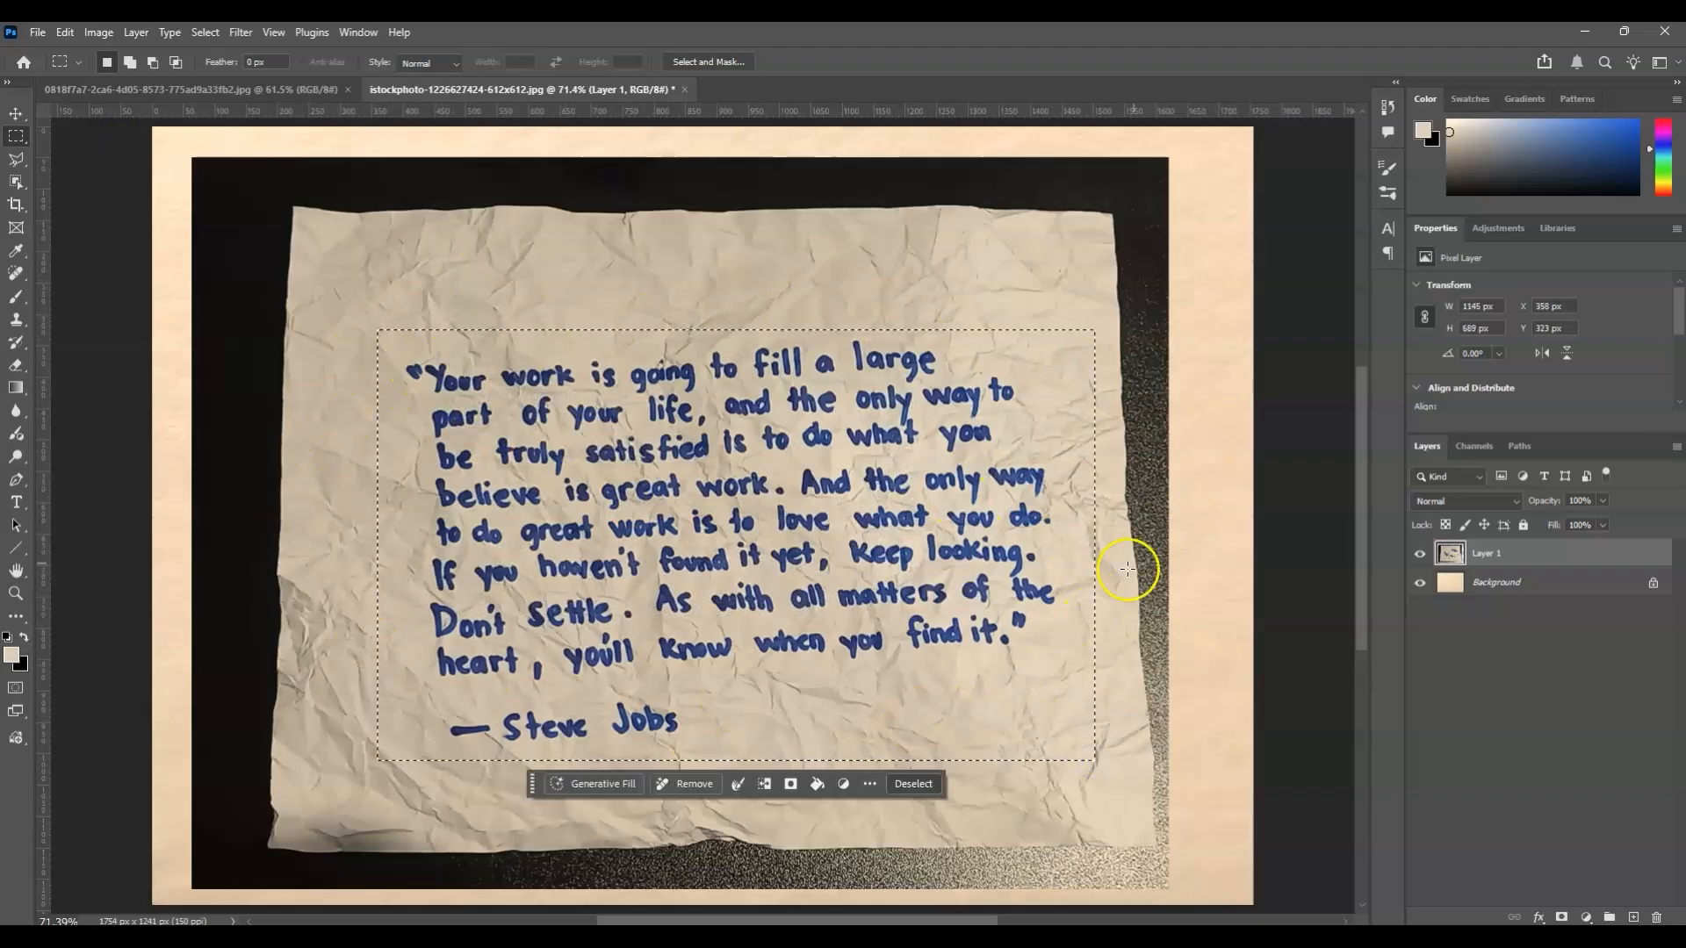
Set up a Color Range selection inside the marquee using Highlights, with Fuzziness 9% and Range 147.
click(202, 32)
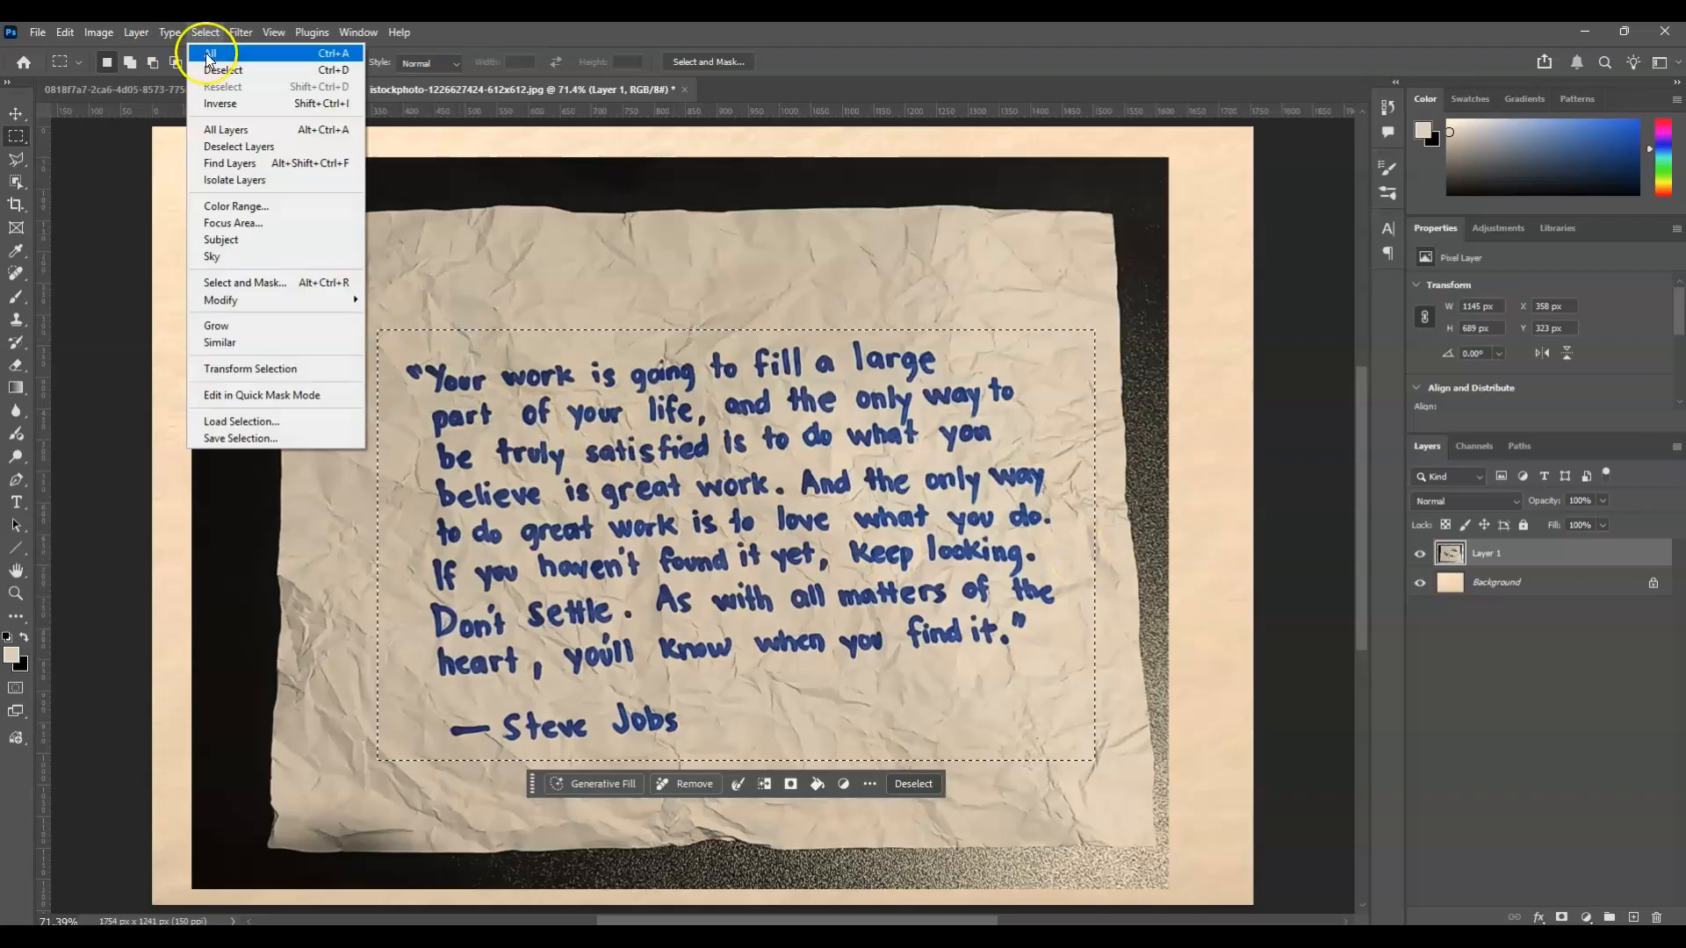
click(263, 205)
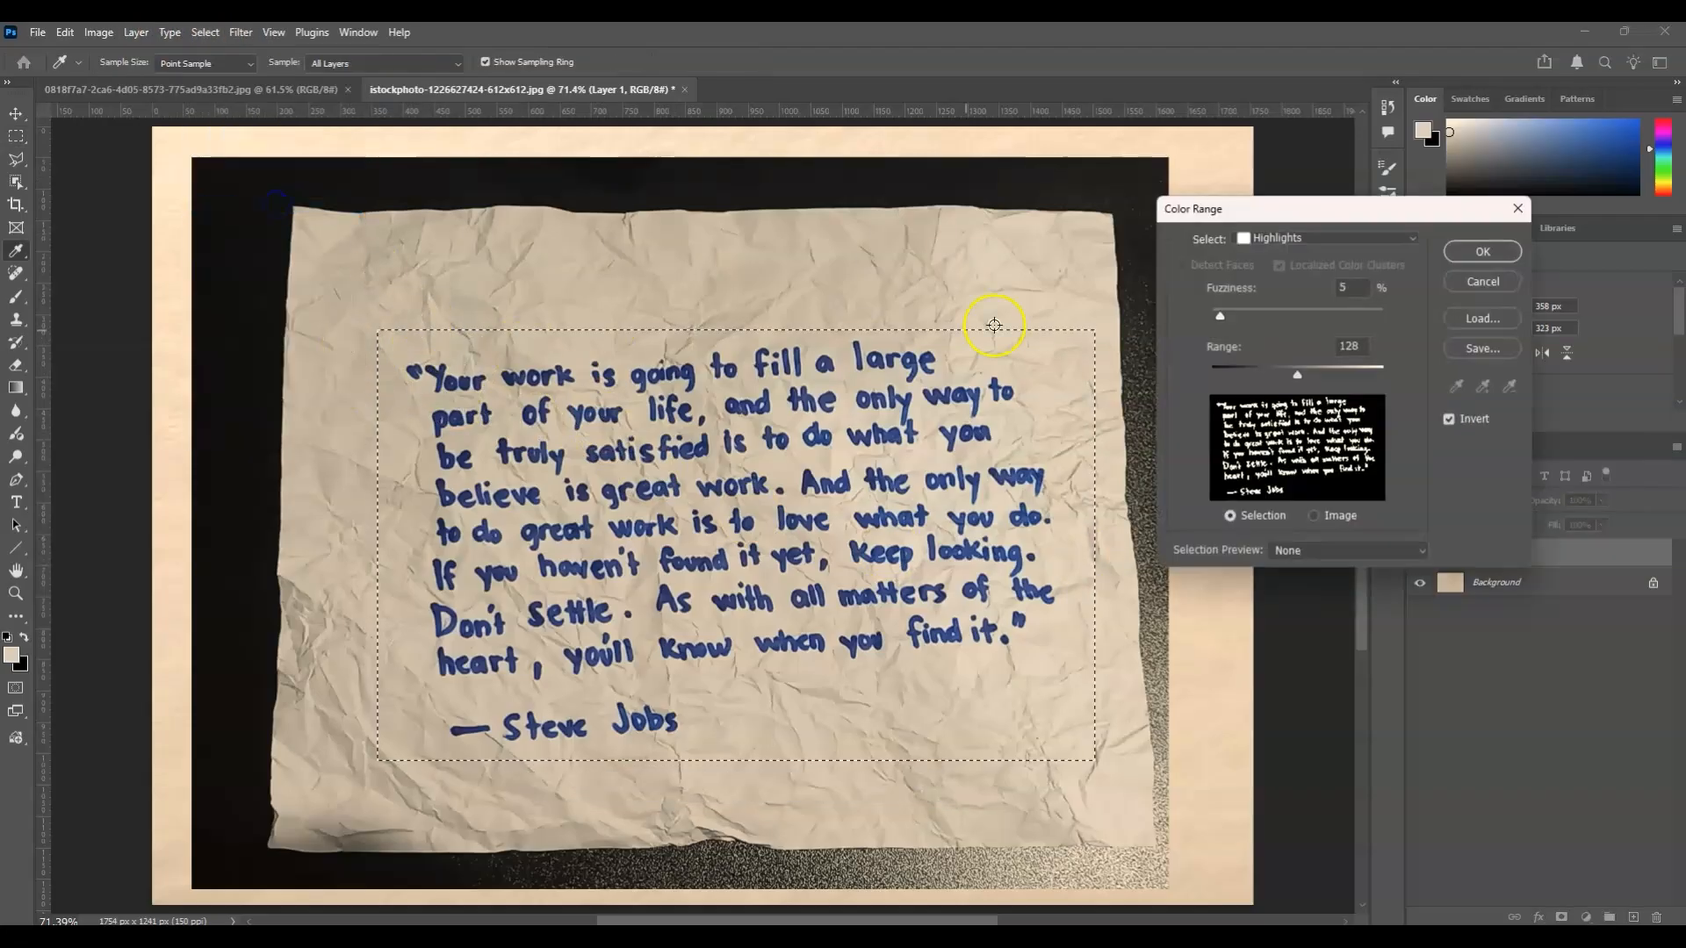
drag(1296, 212, 1206, 231)
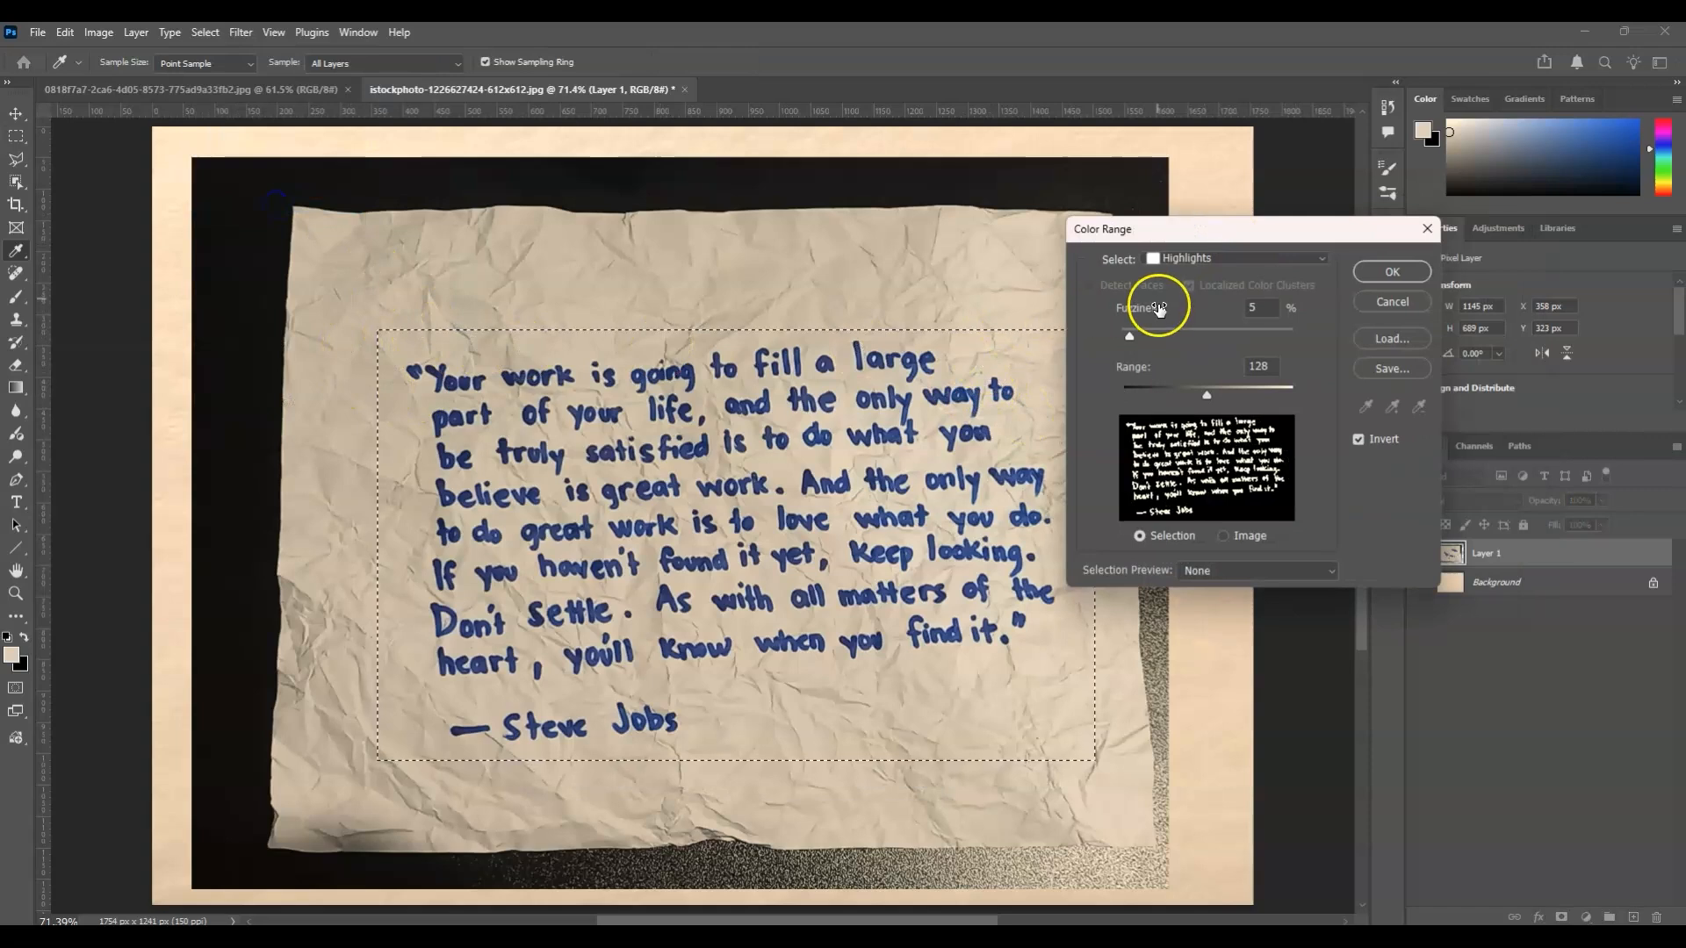
click(1191, 260)
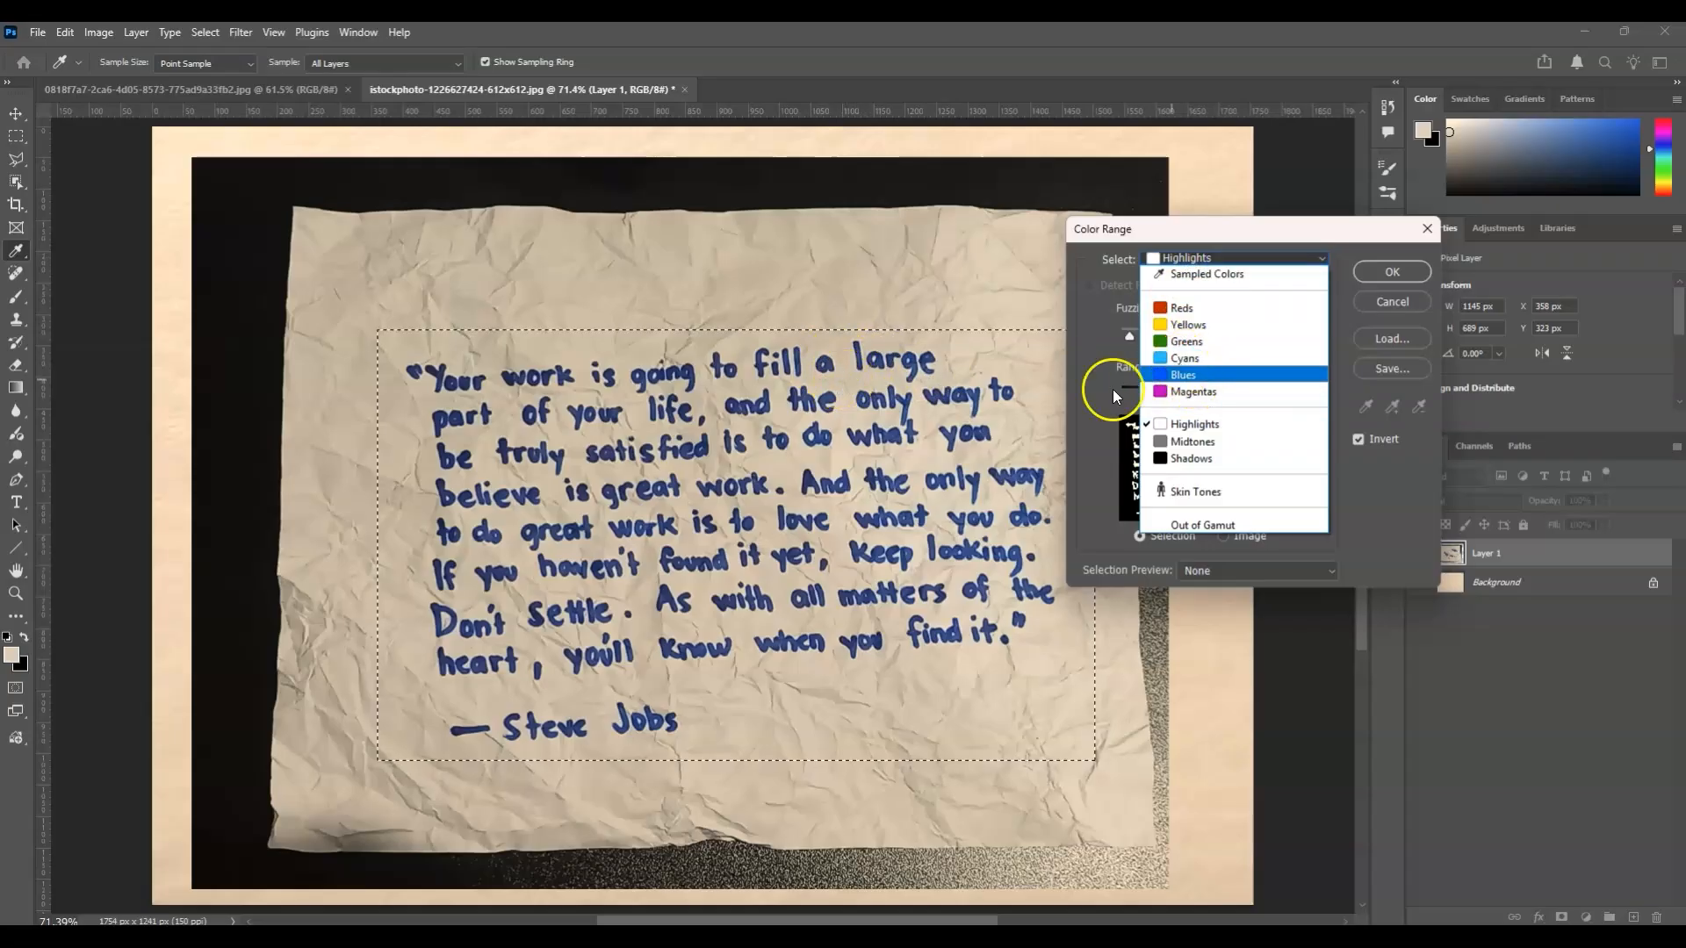
click(1203, 430)
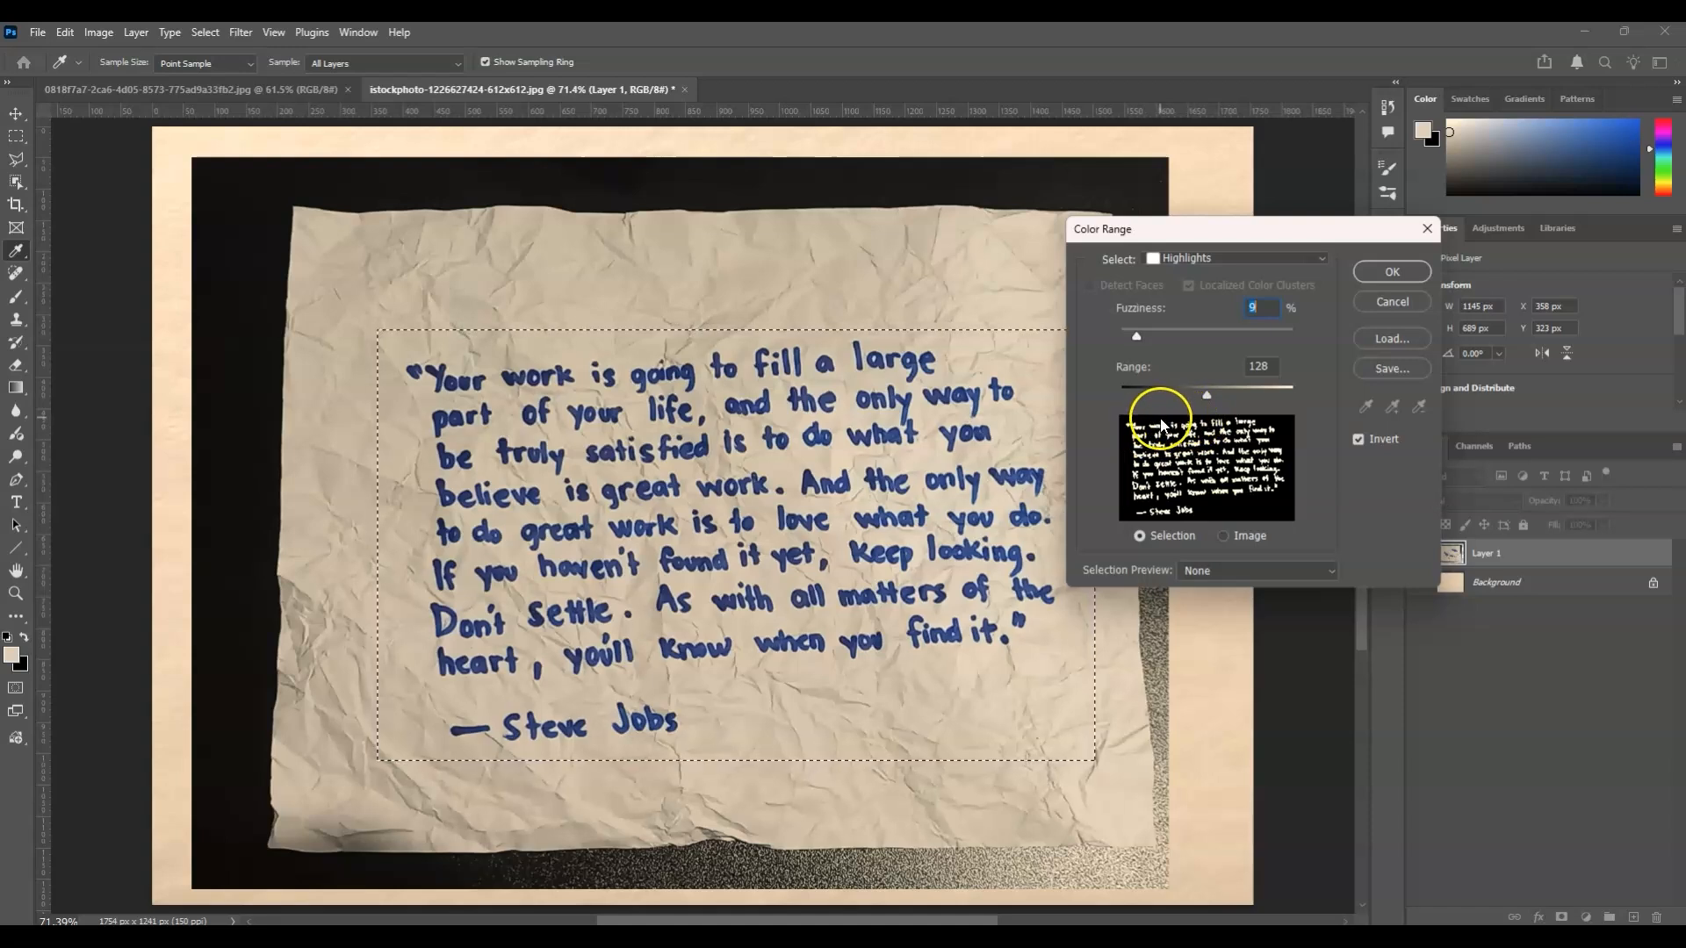
click(1143, 337)
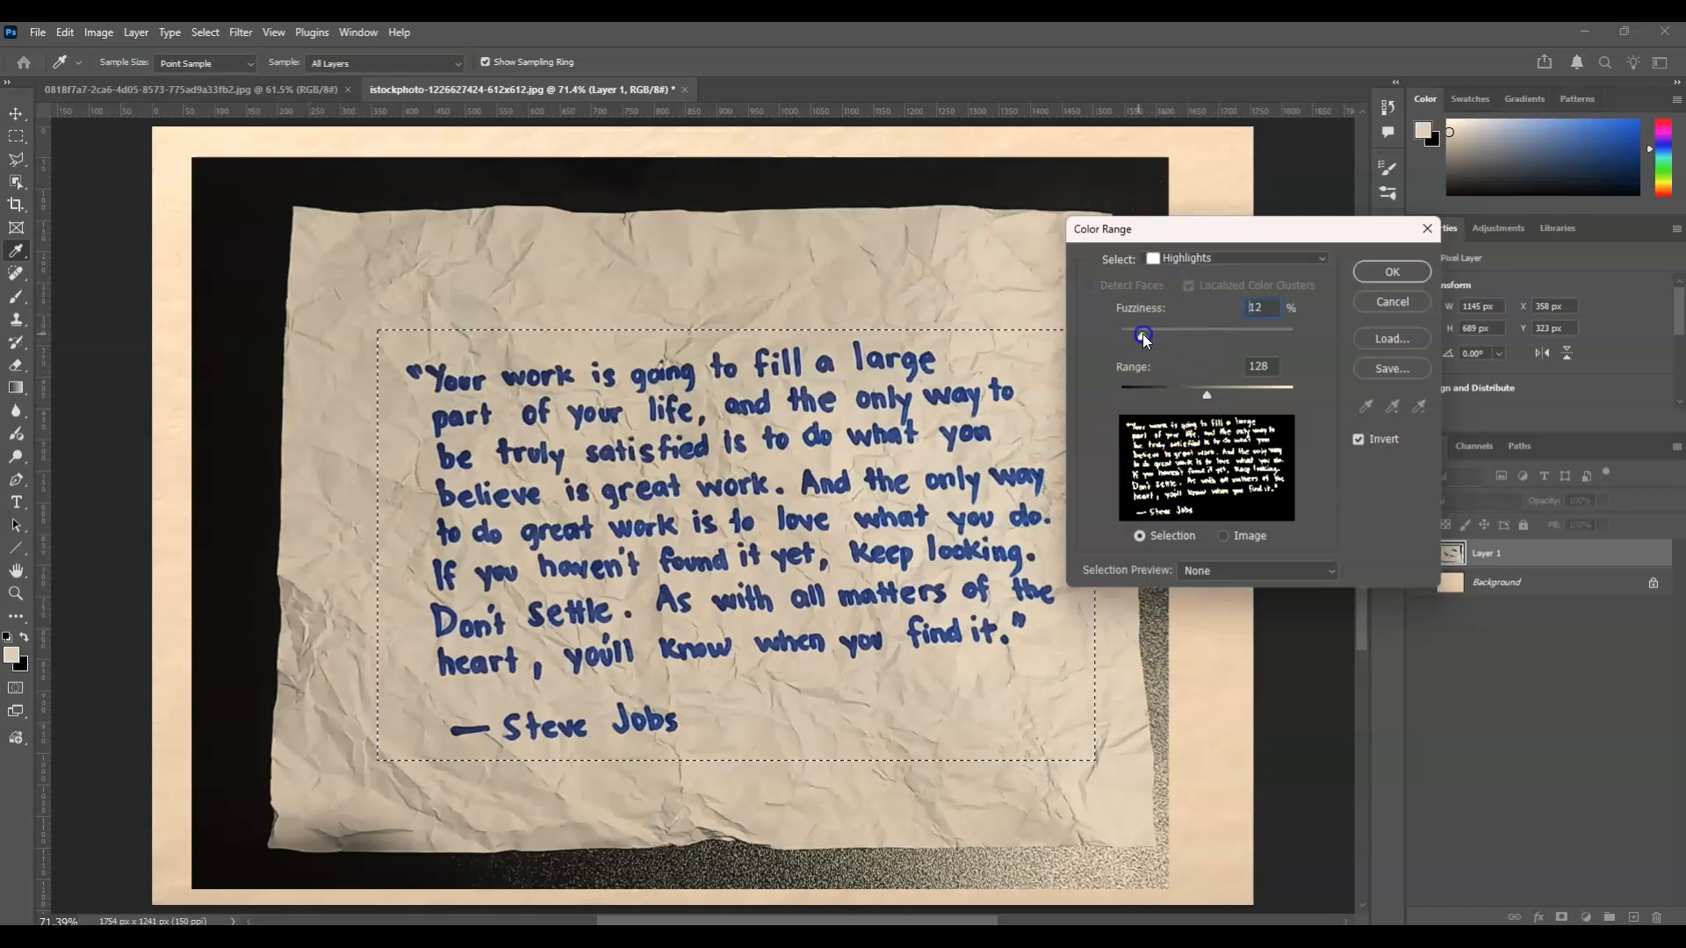
drag(1144, 336, 1135, 335)
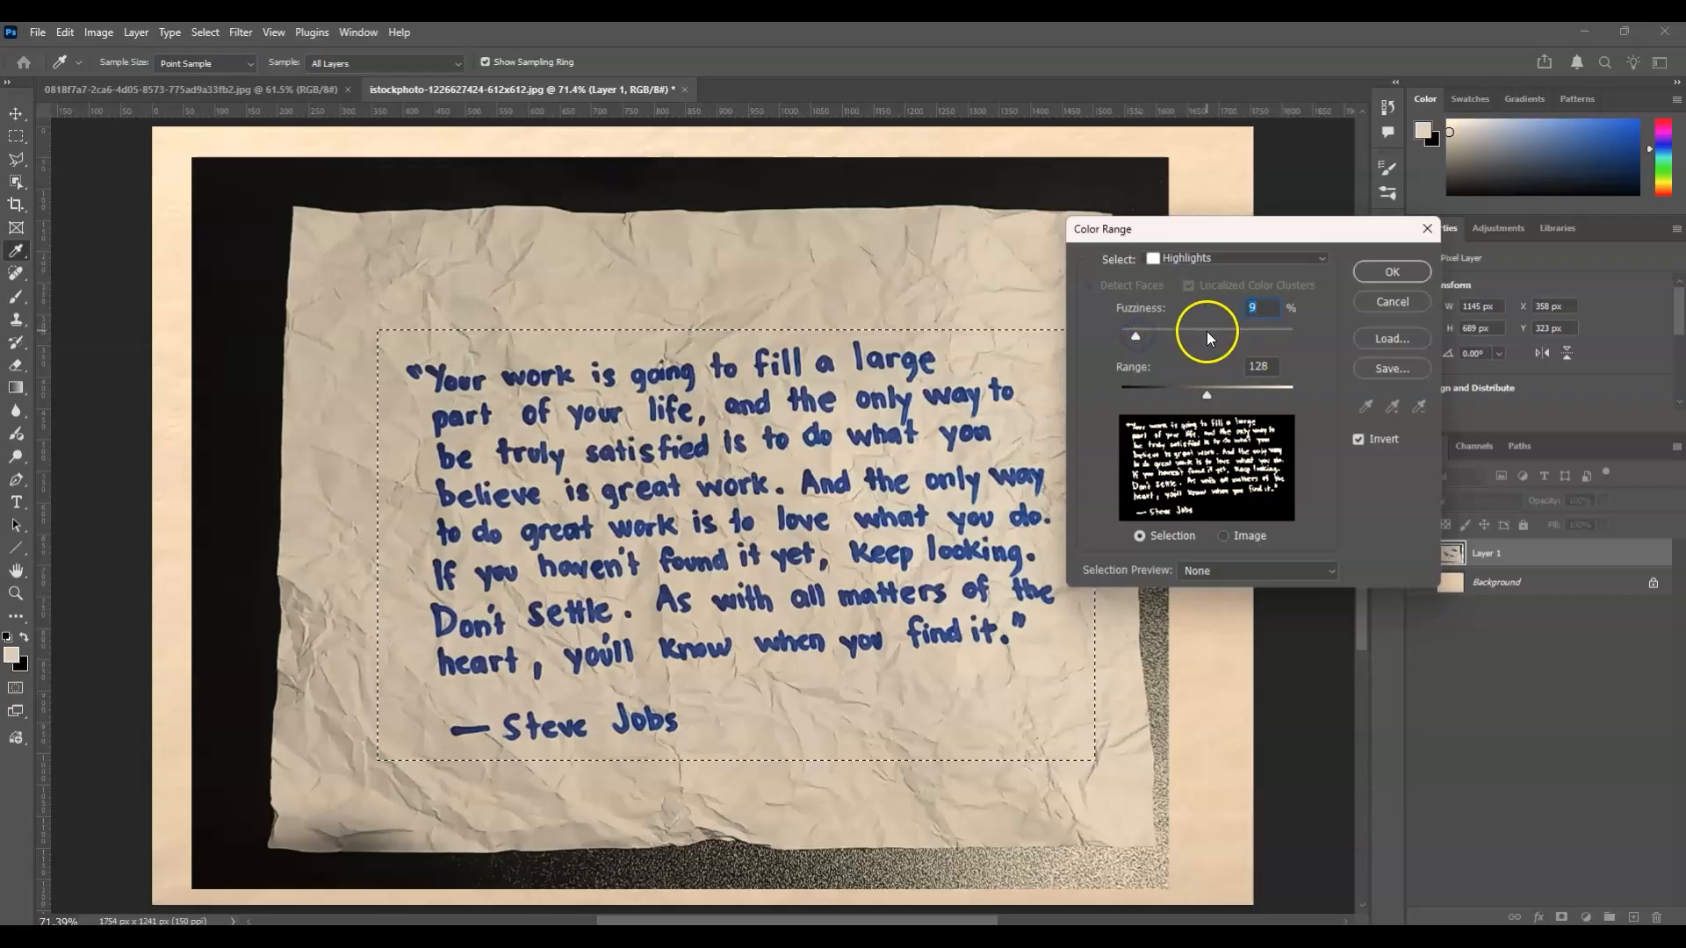
drag(1214, 395, 1219, 394)
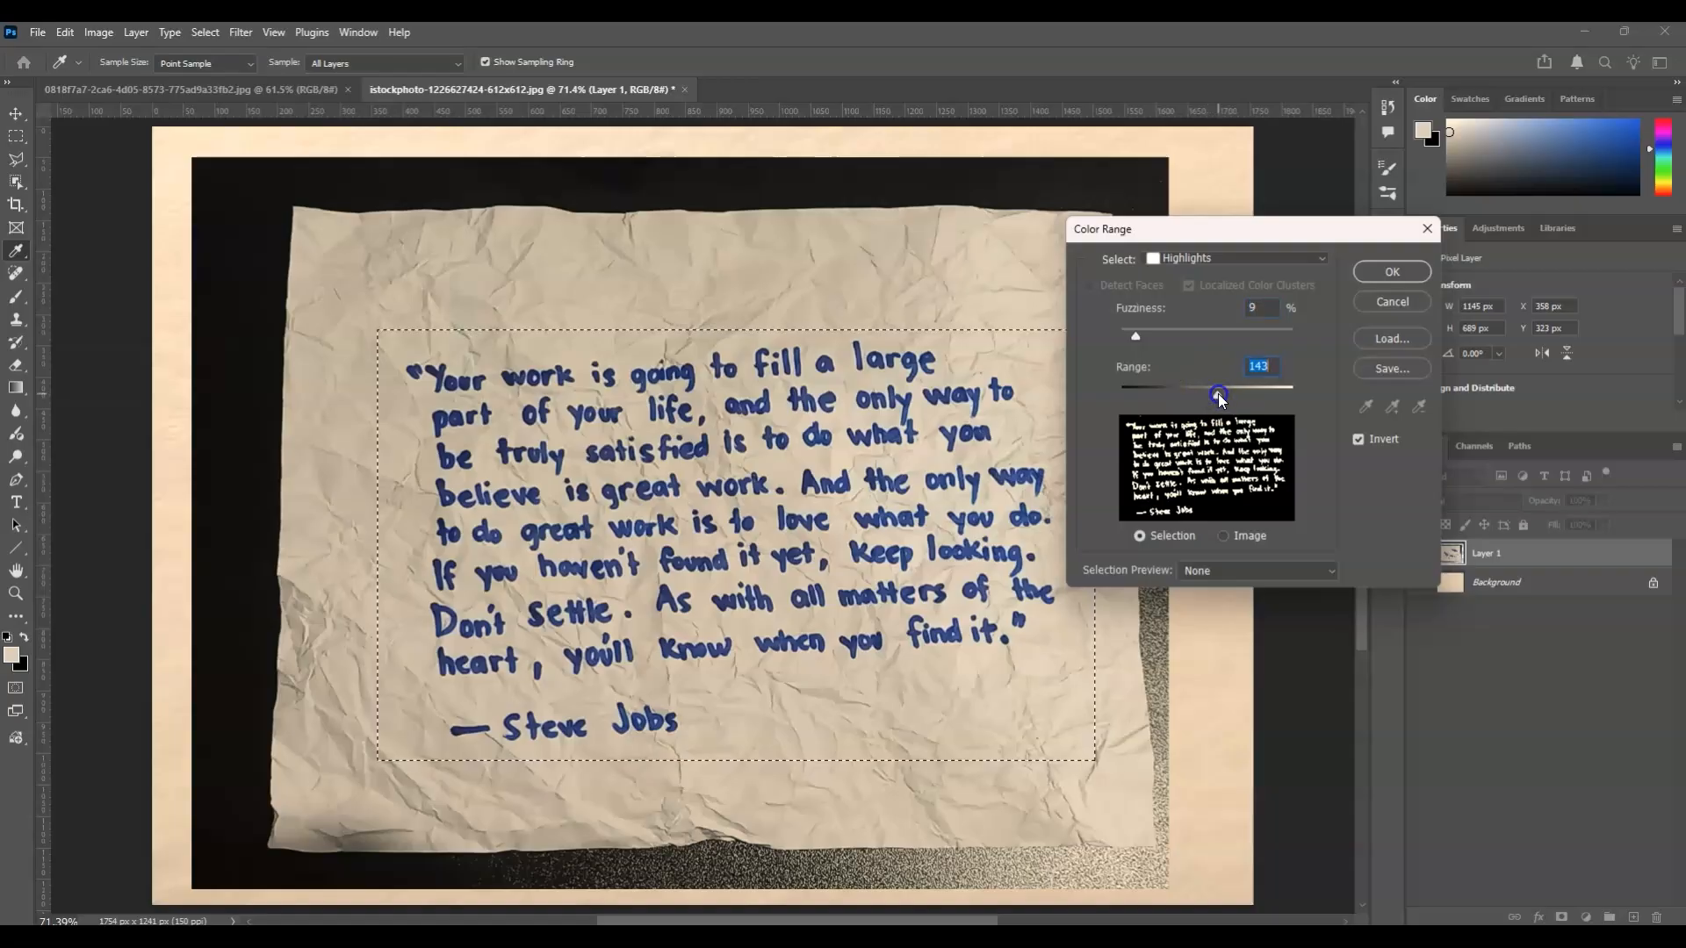
drag(1221, 393, 1222, 395)
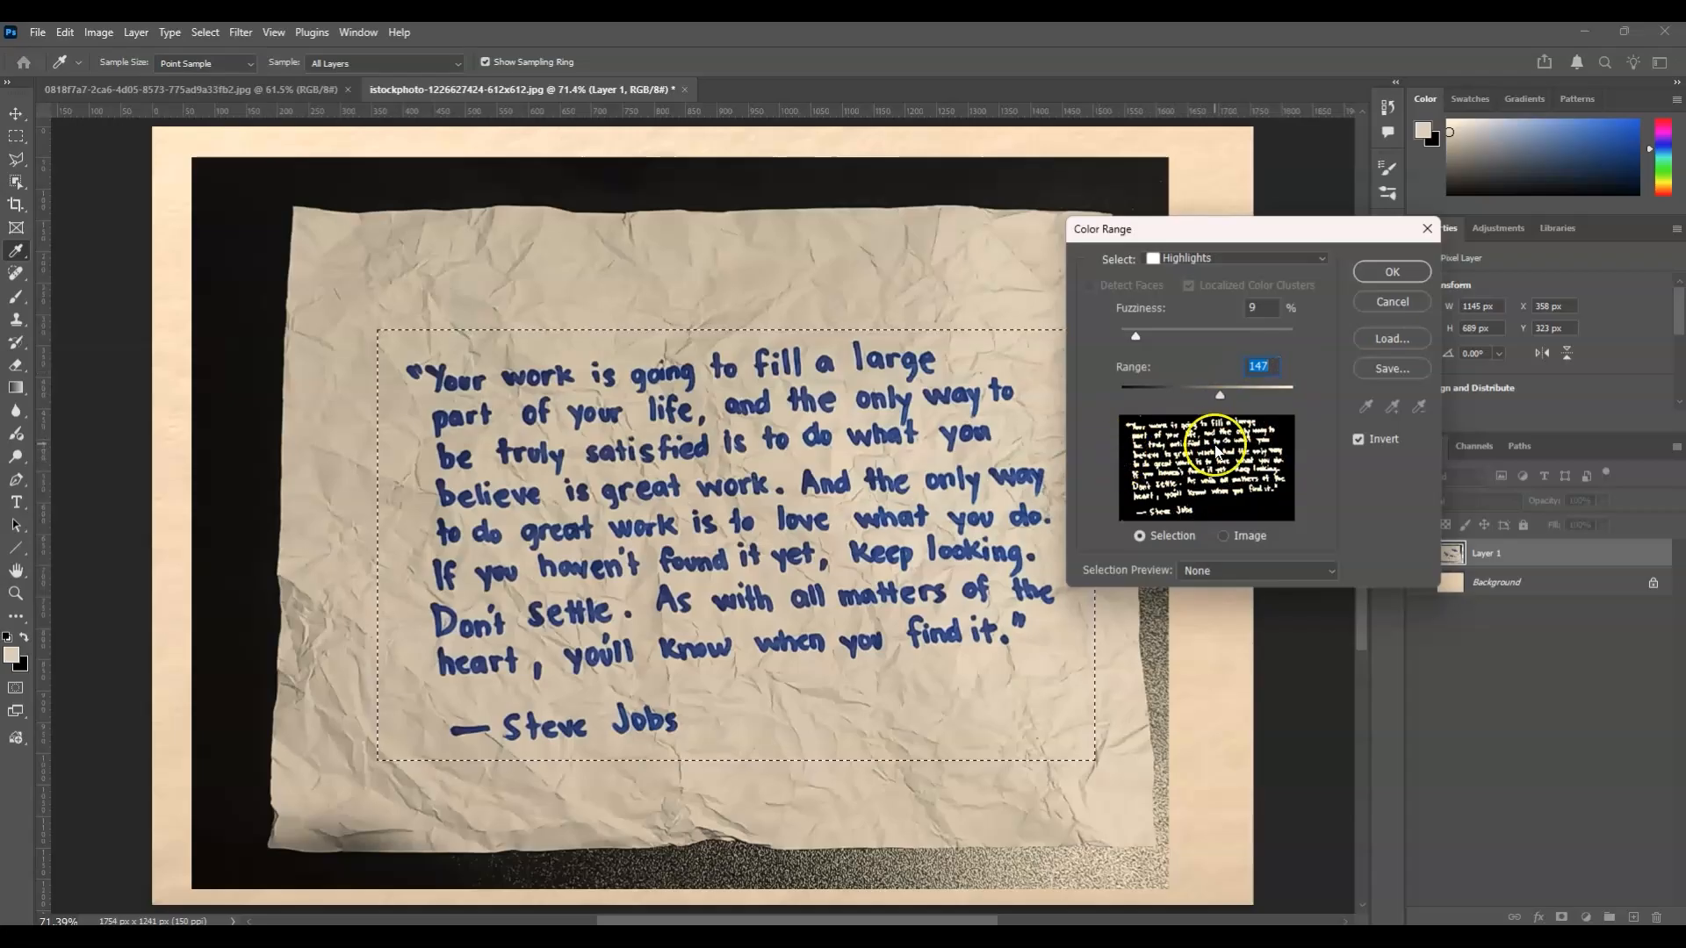
Compare the Color Range preview with and without Invert, then apply the selection with Invert enabled.
click(1361, 441)
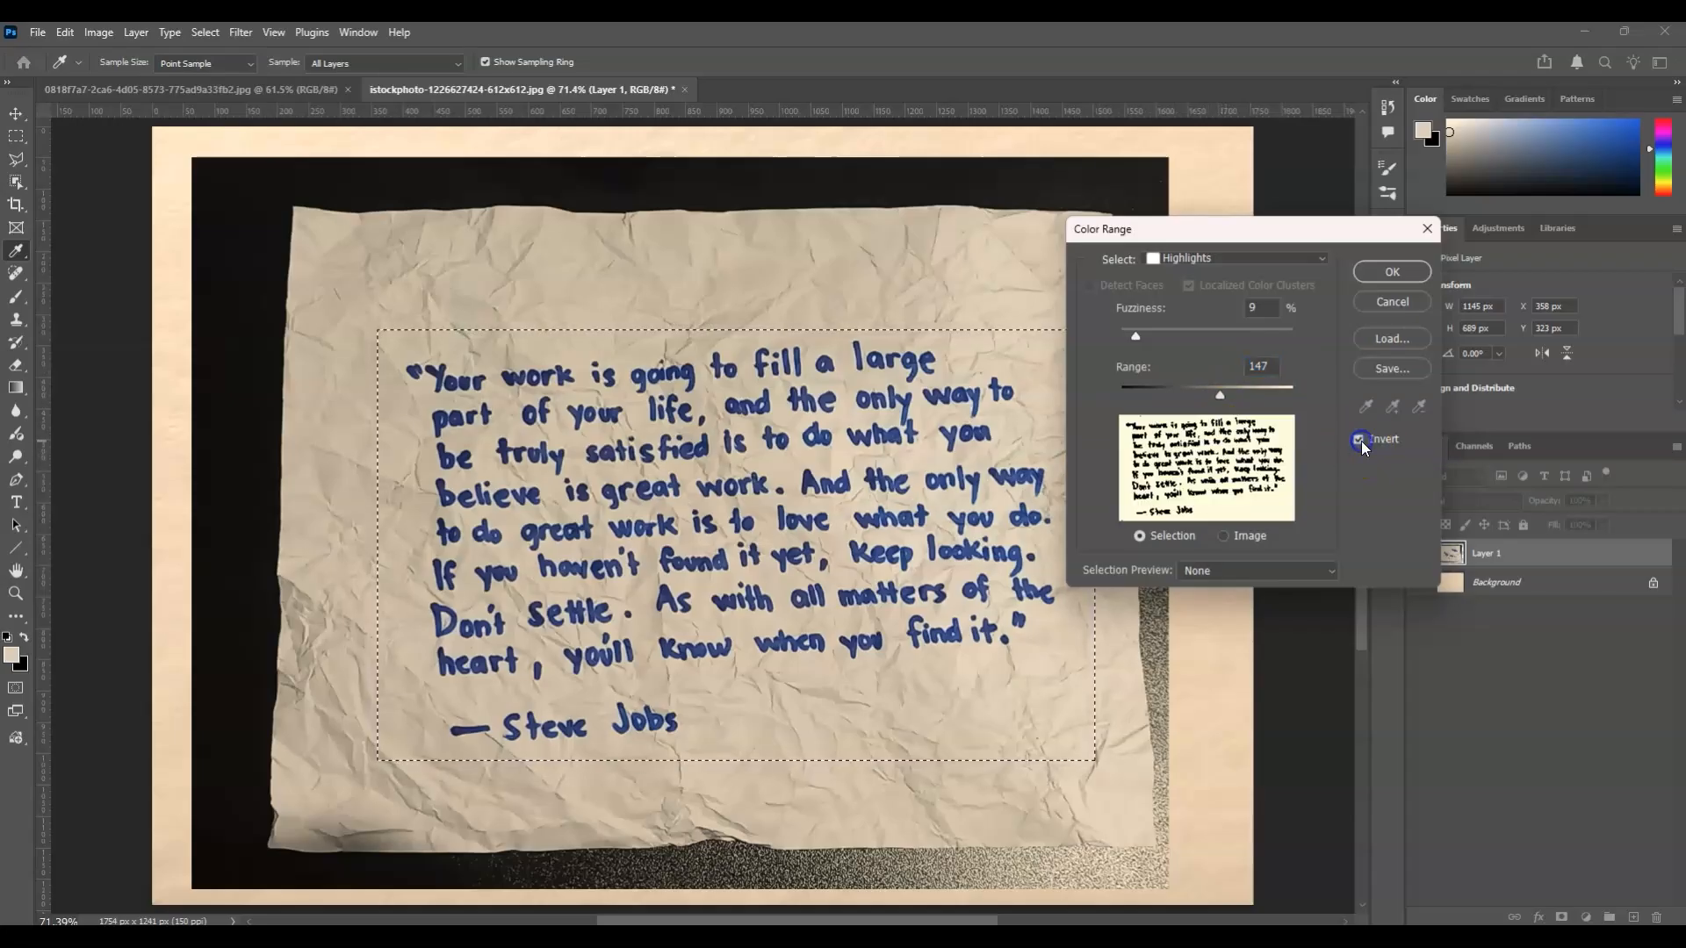
click(1362, 441)
click(1361, 441)
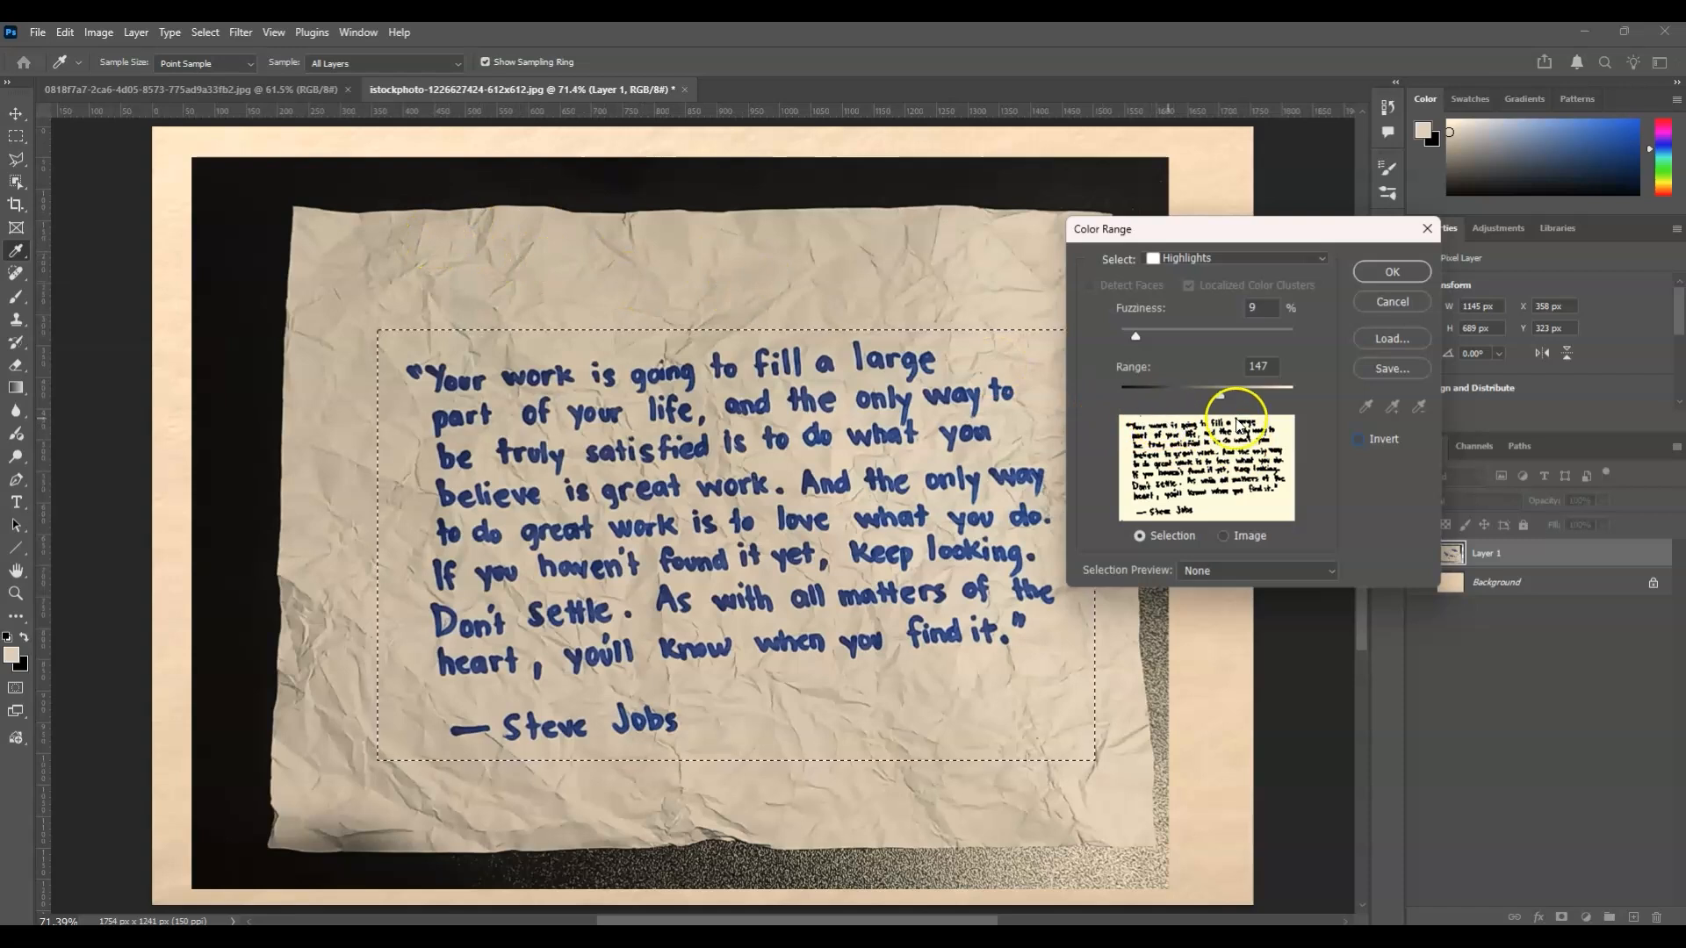
click(1361, 439)
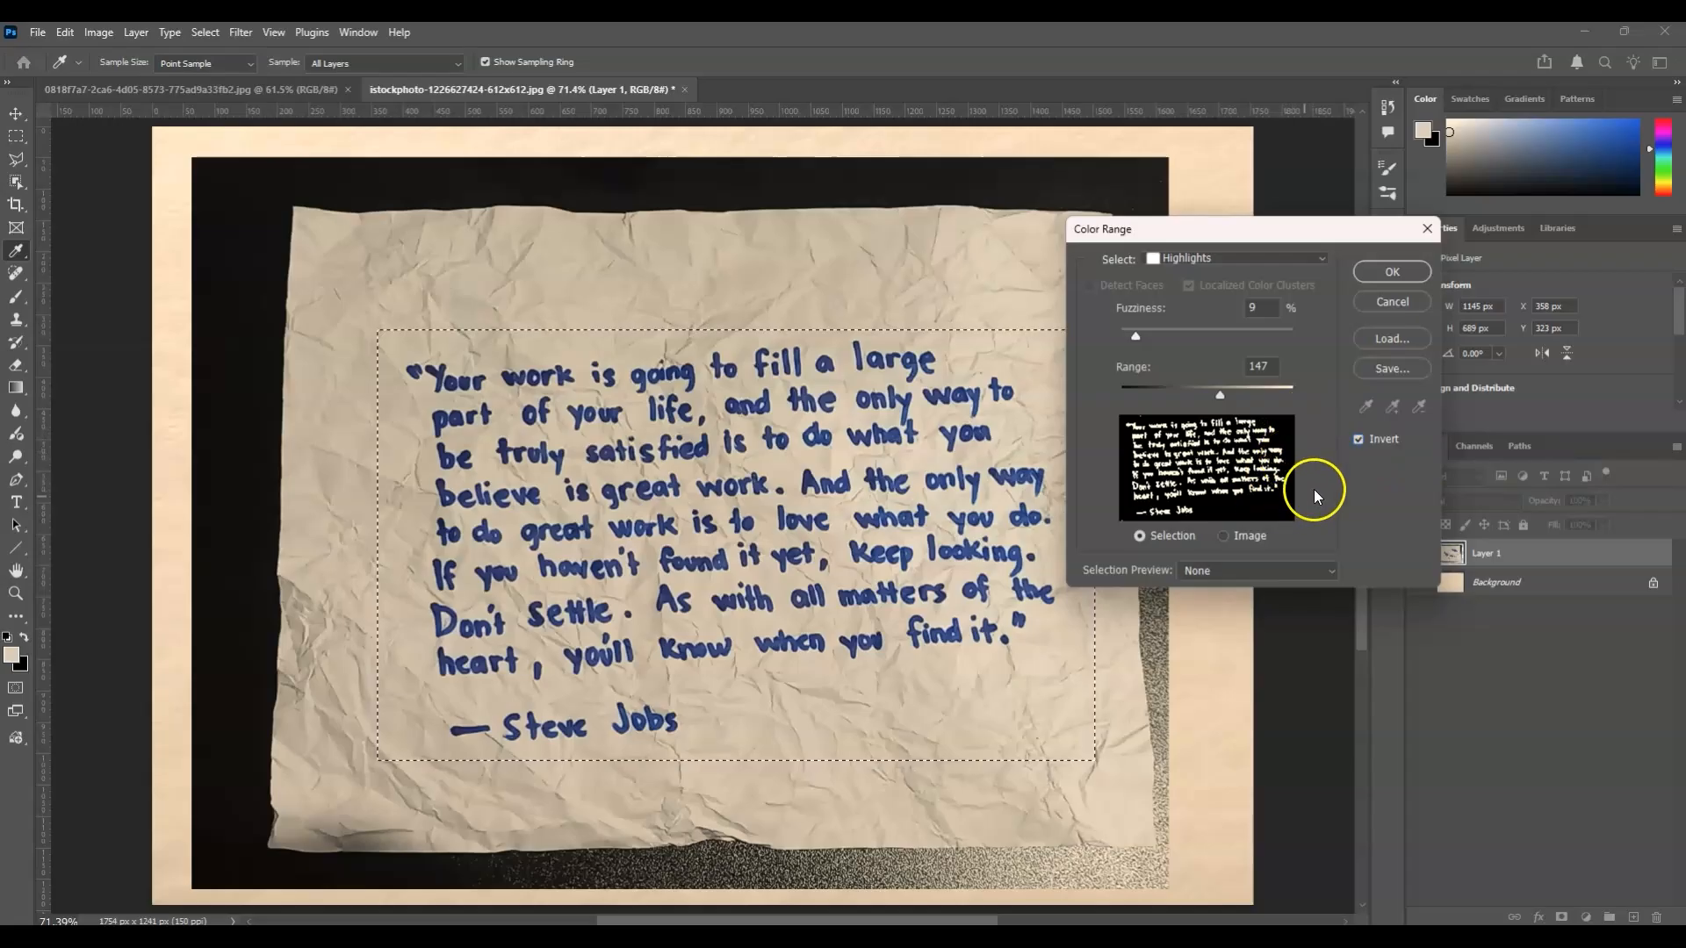
click(1402, 276)
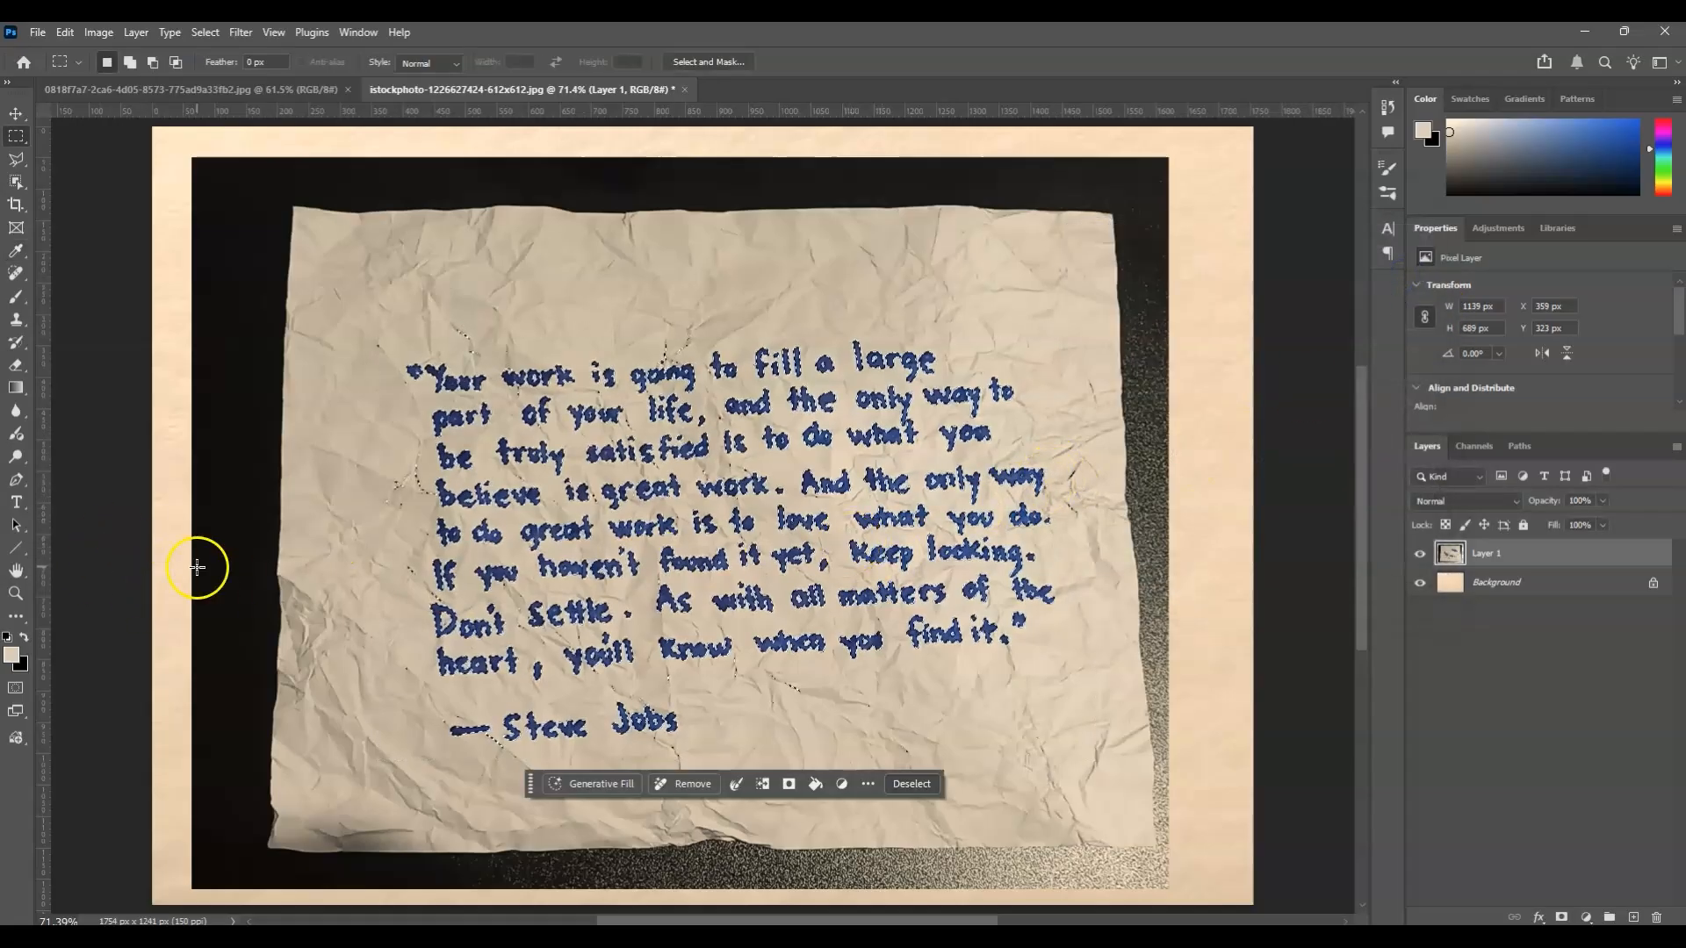
Examine the edges of the handwriting selection and the paper between the words up close.
click(22, 595)
drag(615, 468, 946, 575)
scroll(966, 569, up, 3)
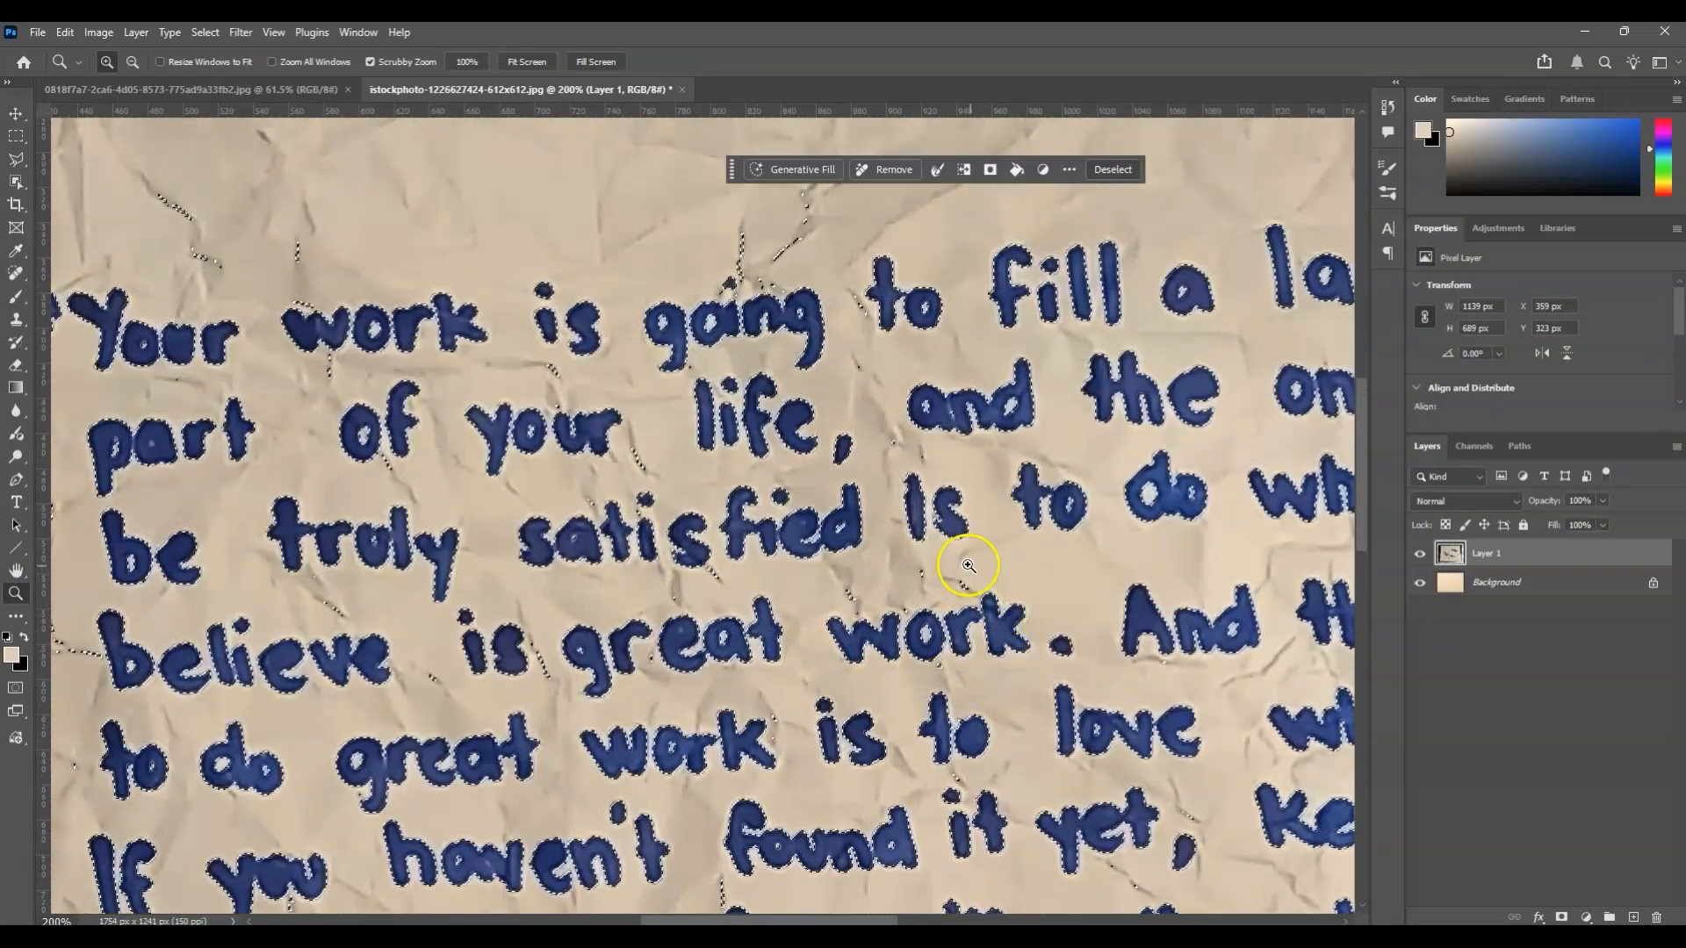
scroll(771, 564, down, 6)
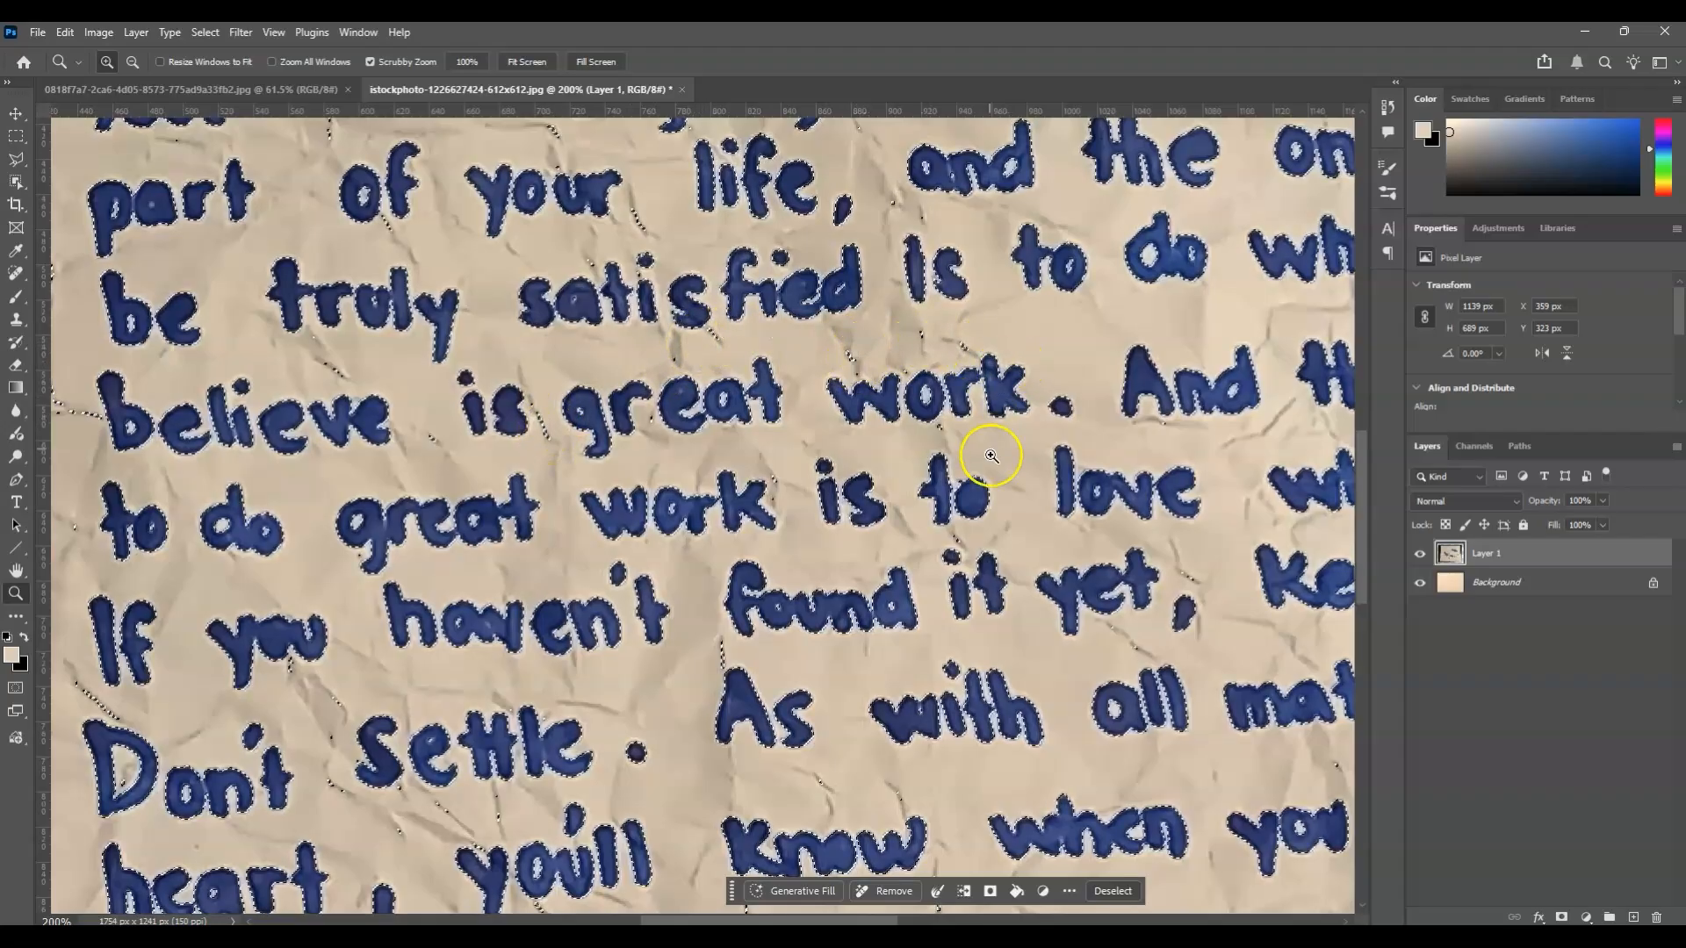
Add a layer mask to Layer 1 from the handwriting selection to isolate the quote from the crumpled paper.
scroll(984, 517, down, 1)
scroll(980, 523, up, 1)
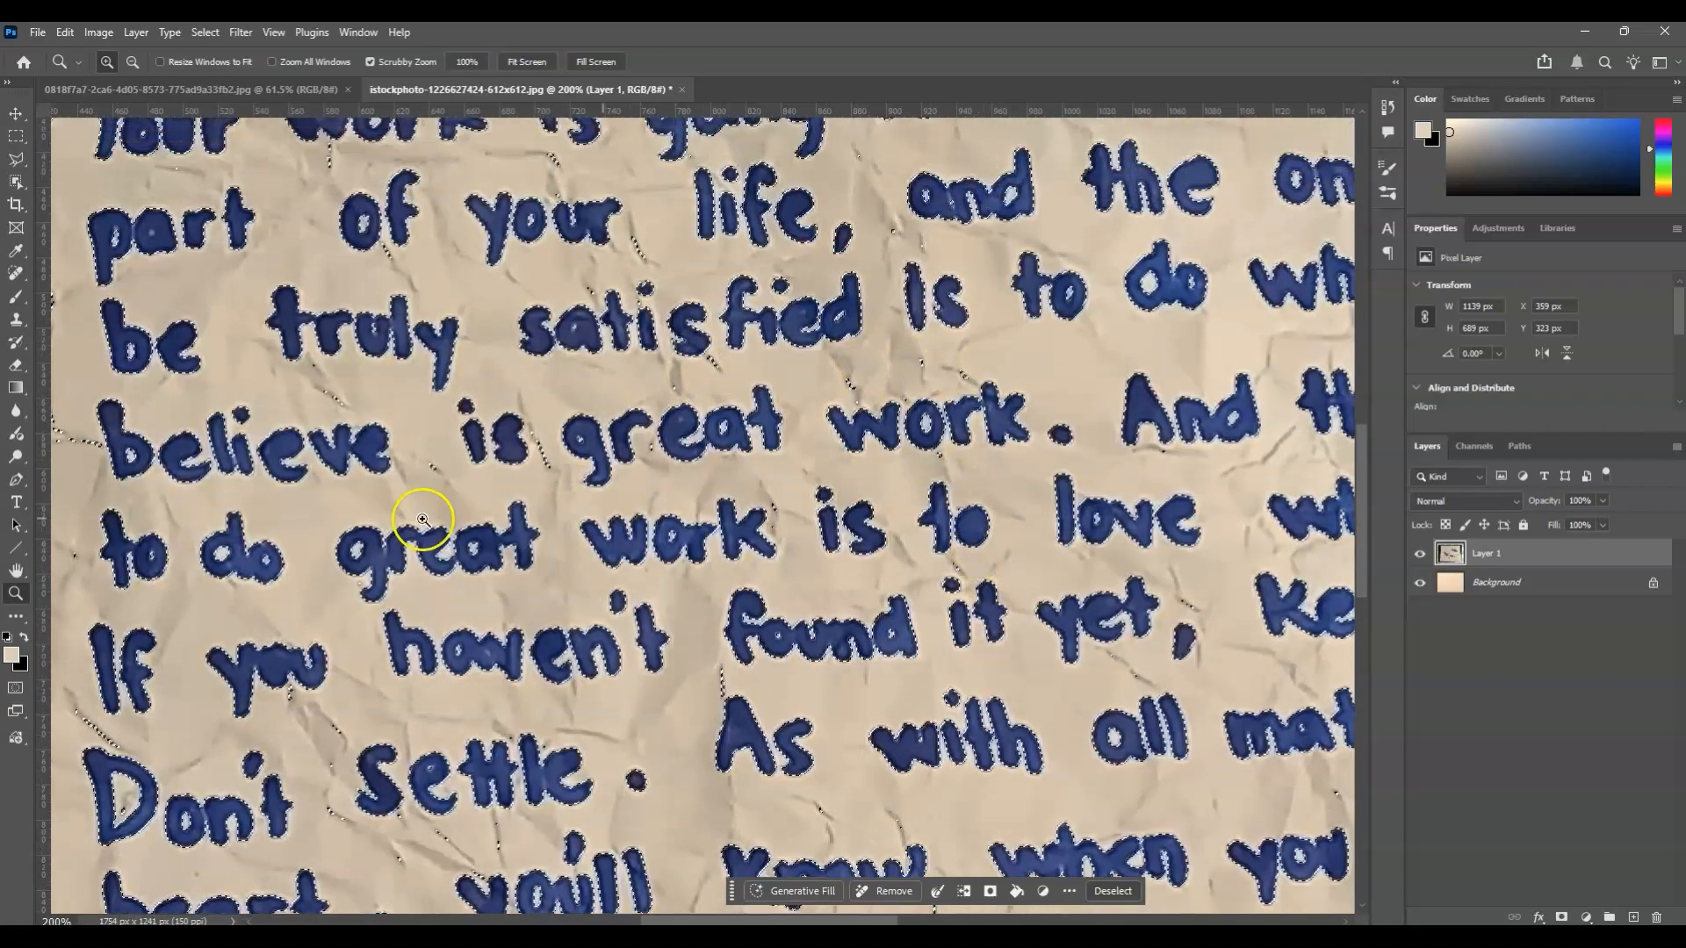
click(527, 61)
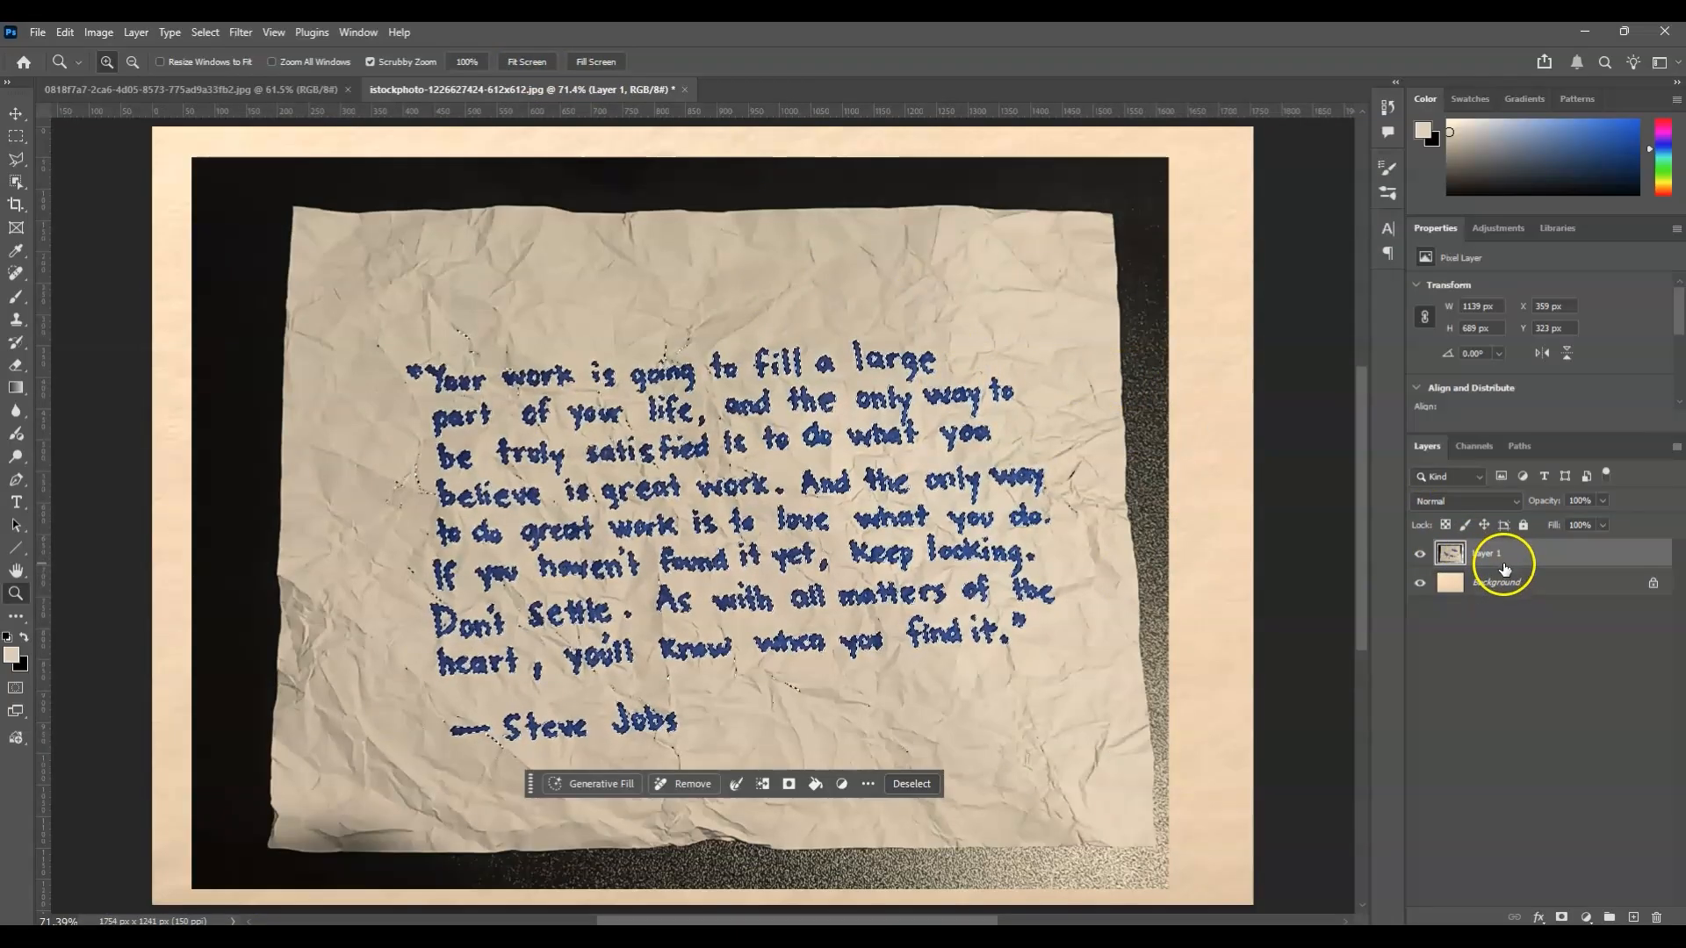
click(1564, 918)
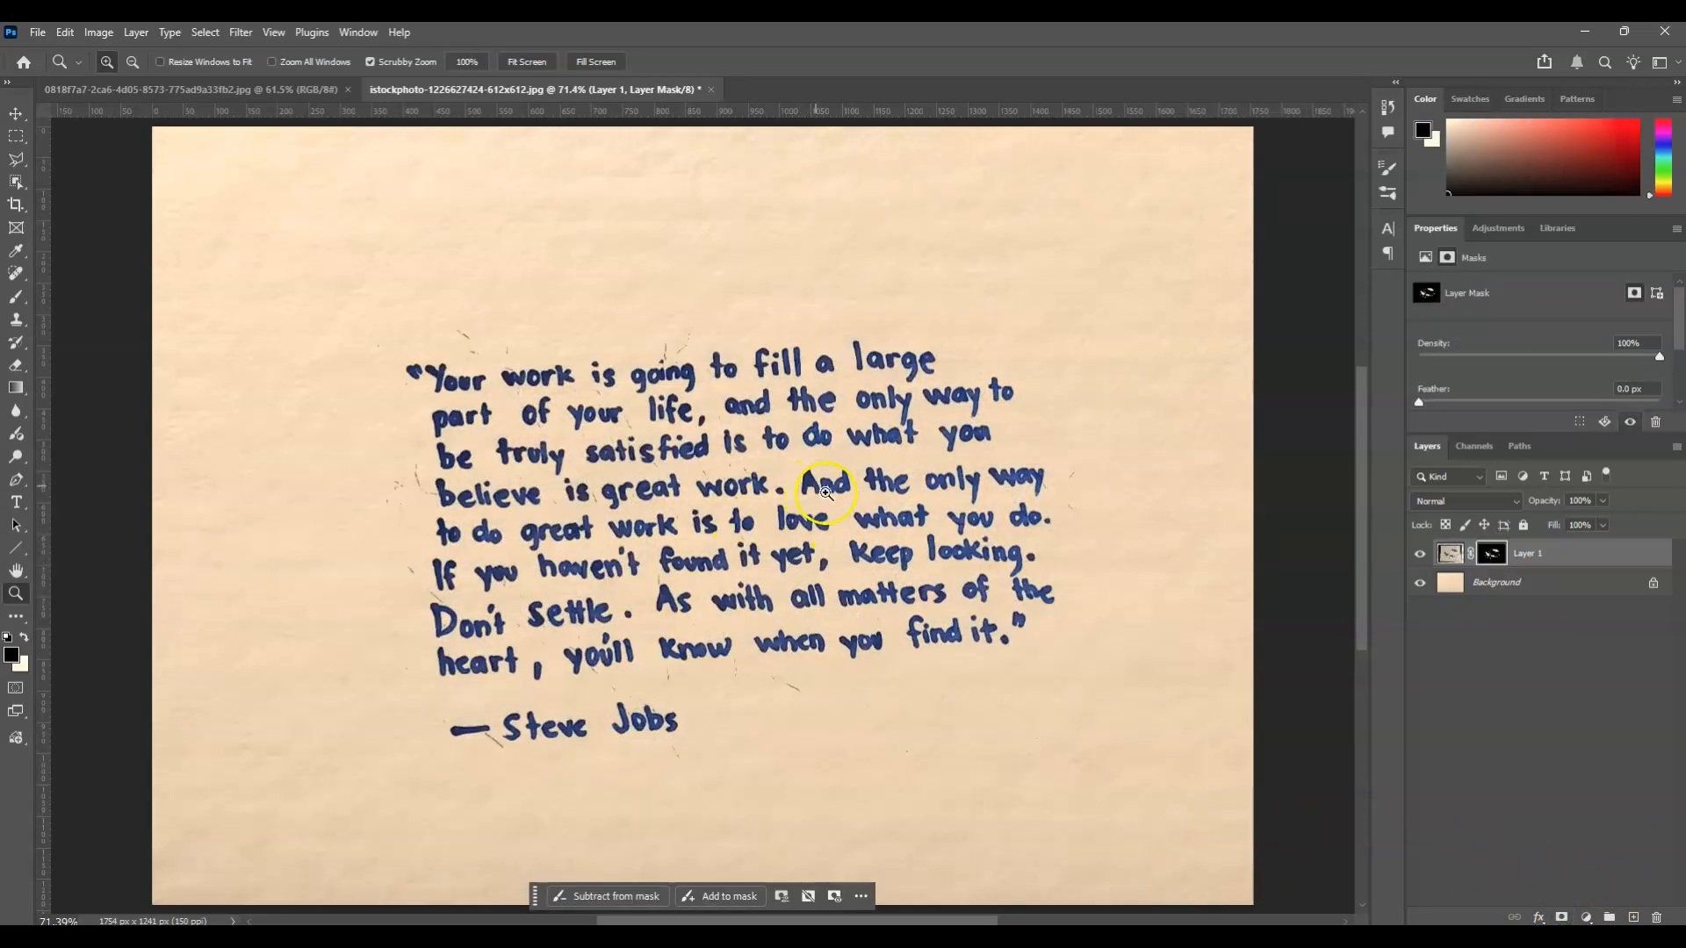
Target Layer 1's mask and set up a 15 px Brush with 100% hardness and 100% flow.
click(457, 388)
click(458, 388)
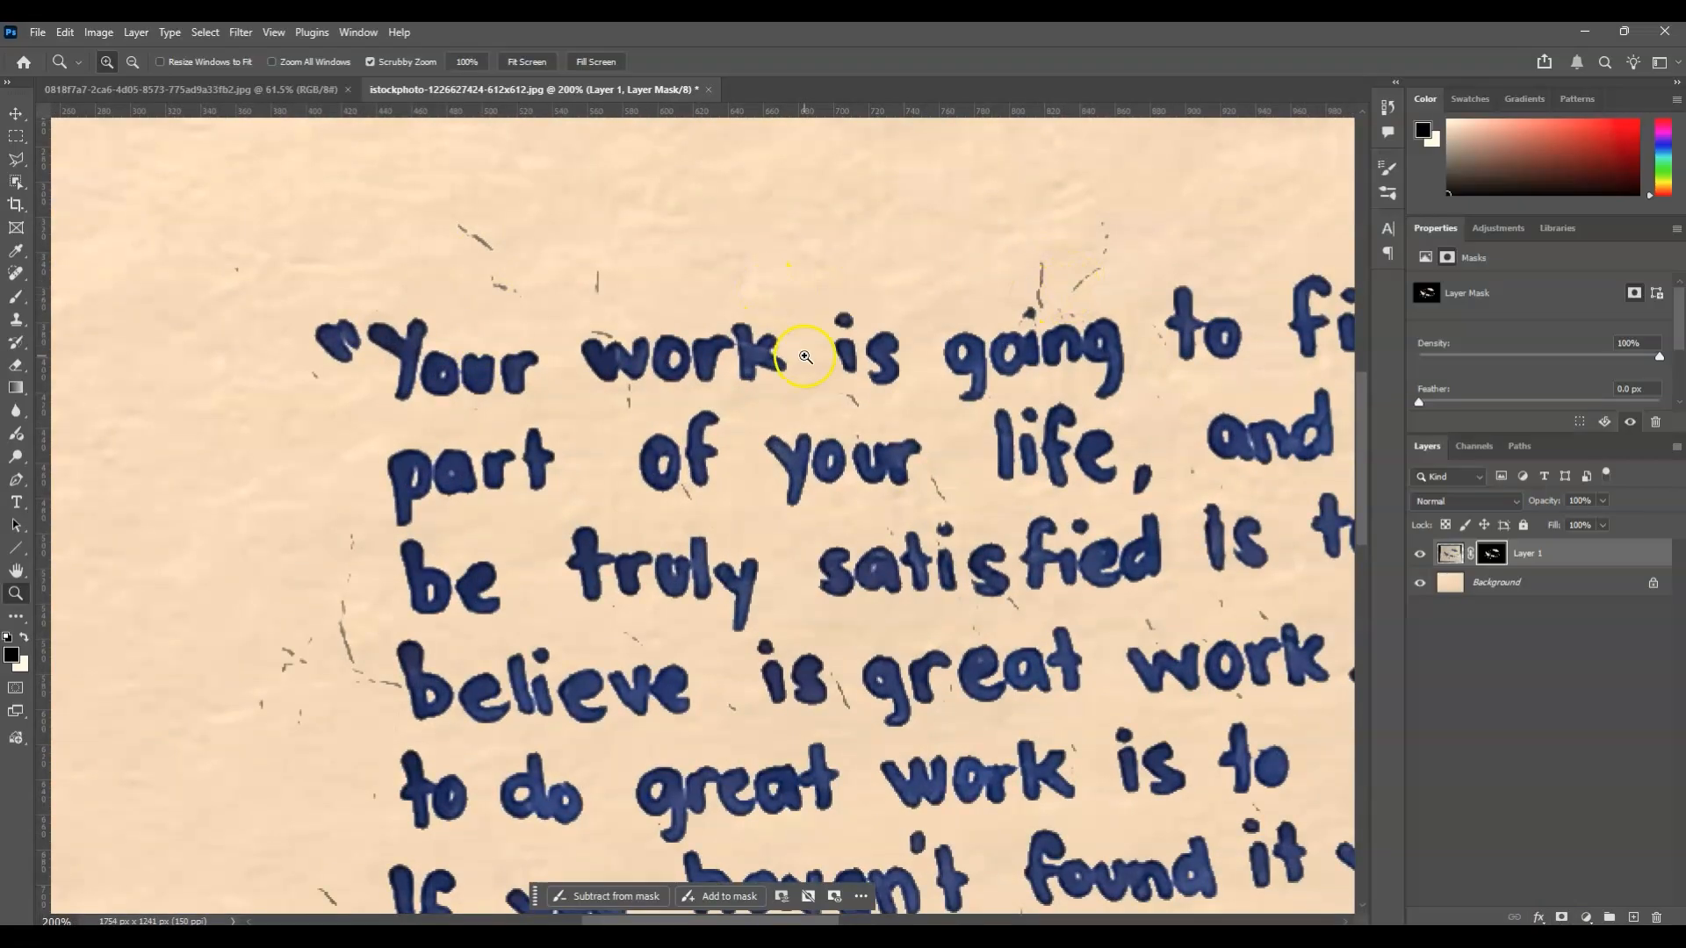
click(1492, 553)
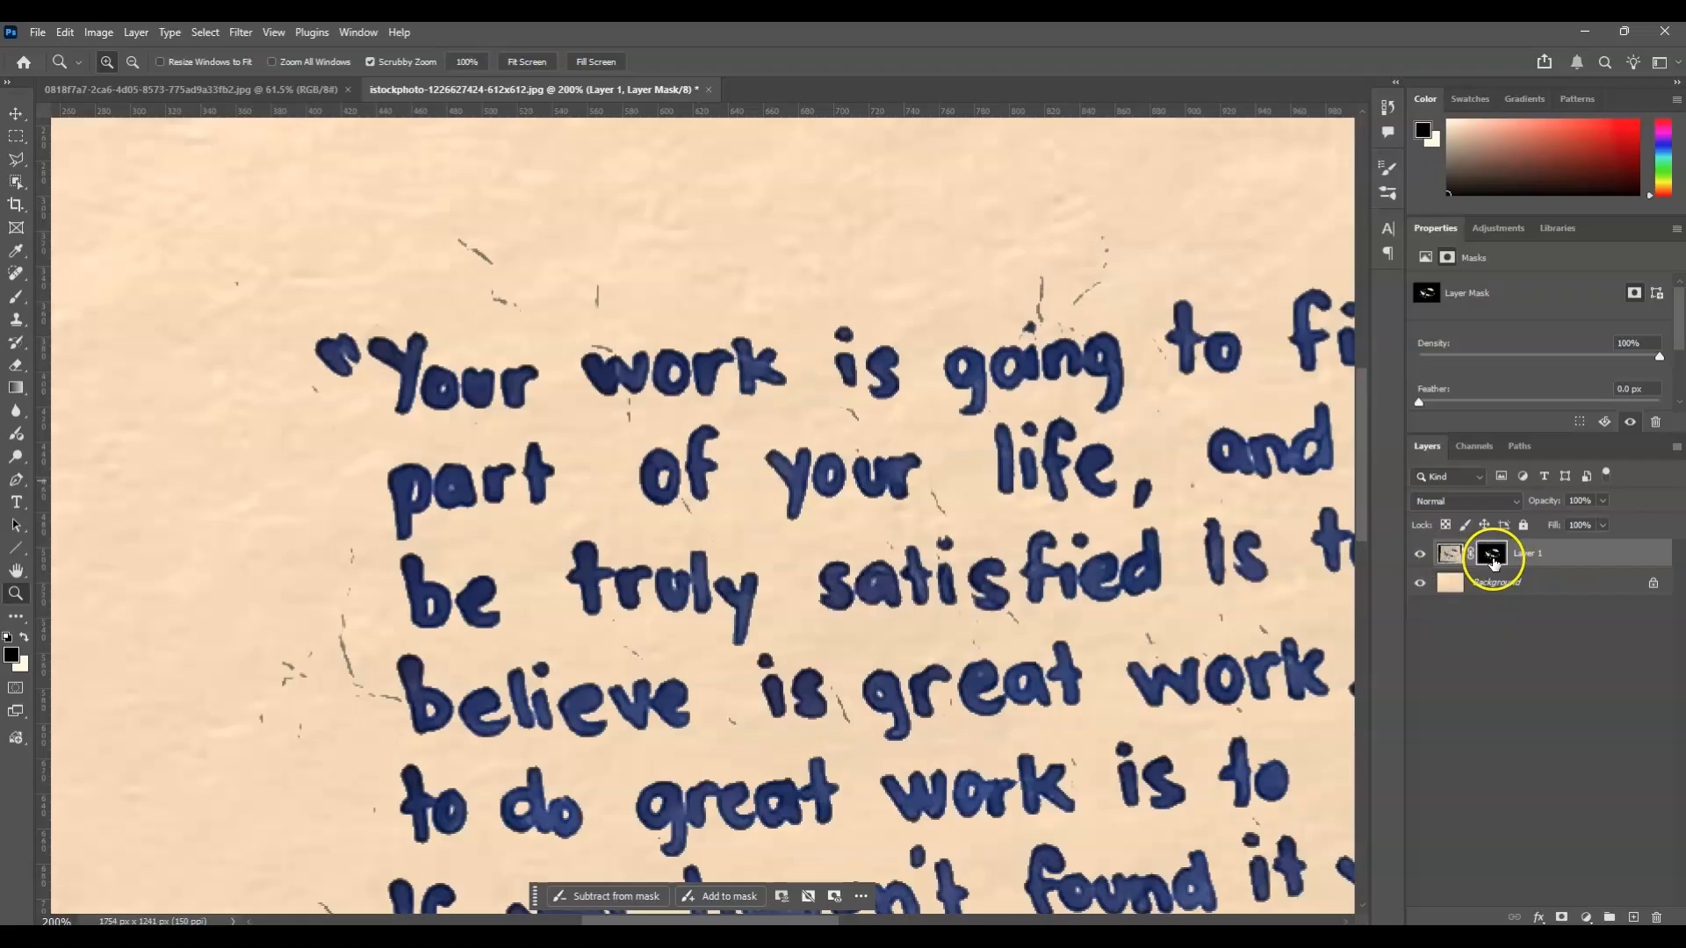
click(1460, 561)
click(1493, 559)
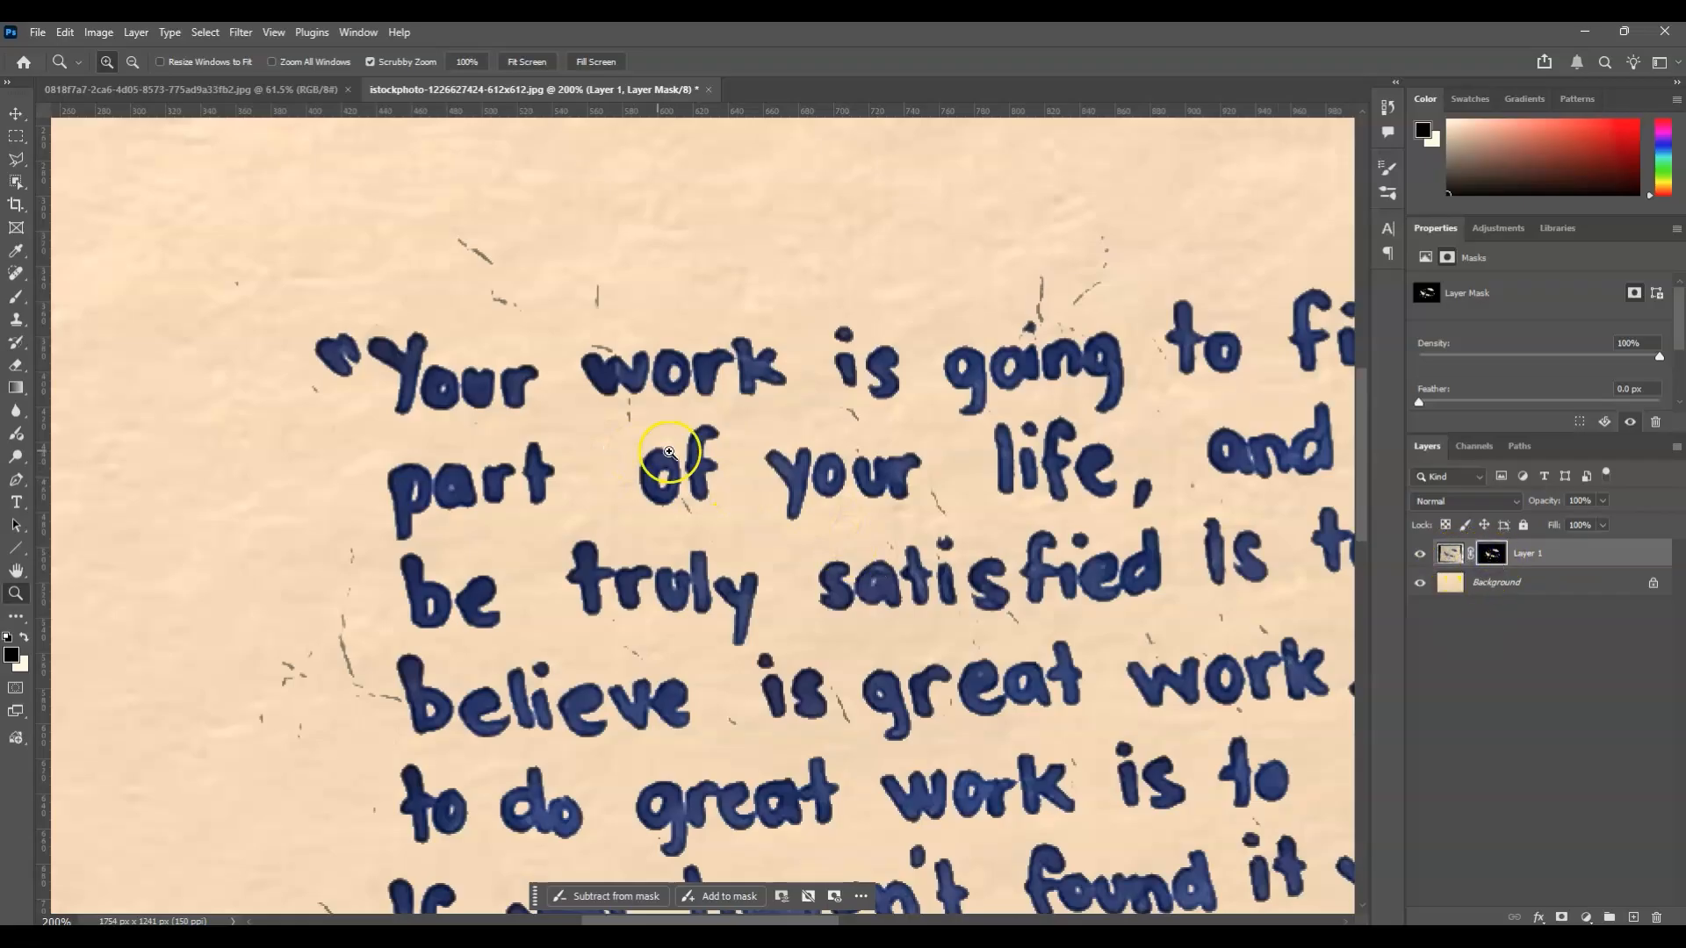
key(b)
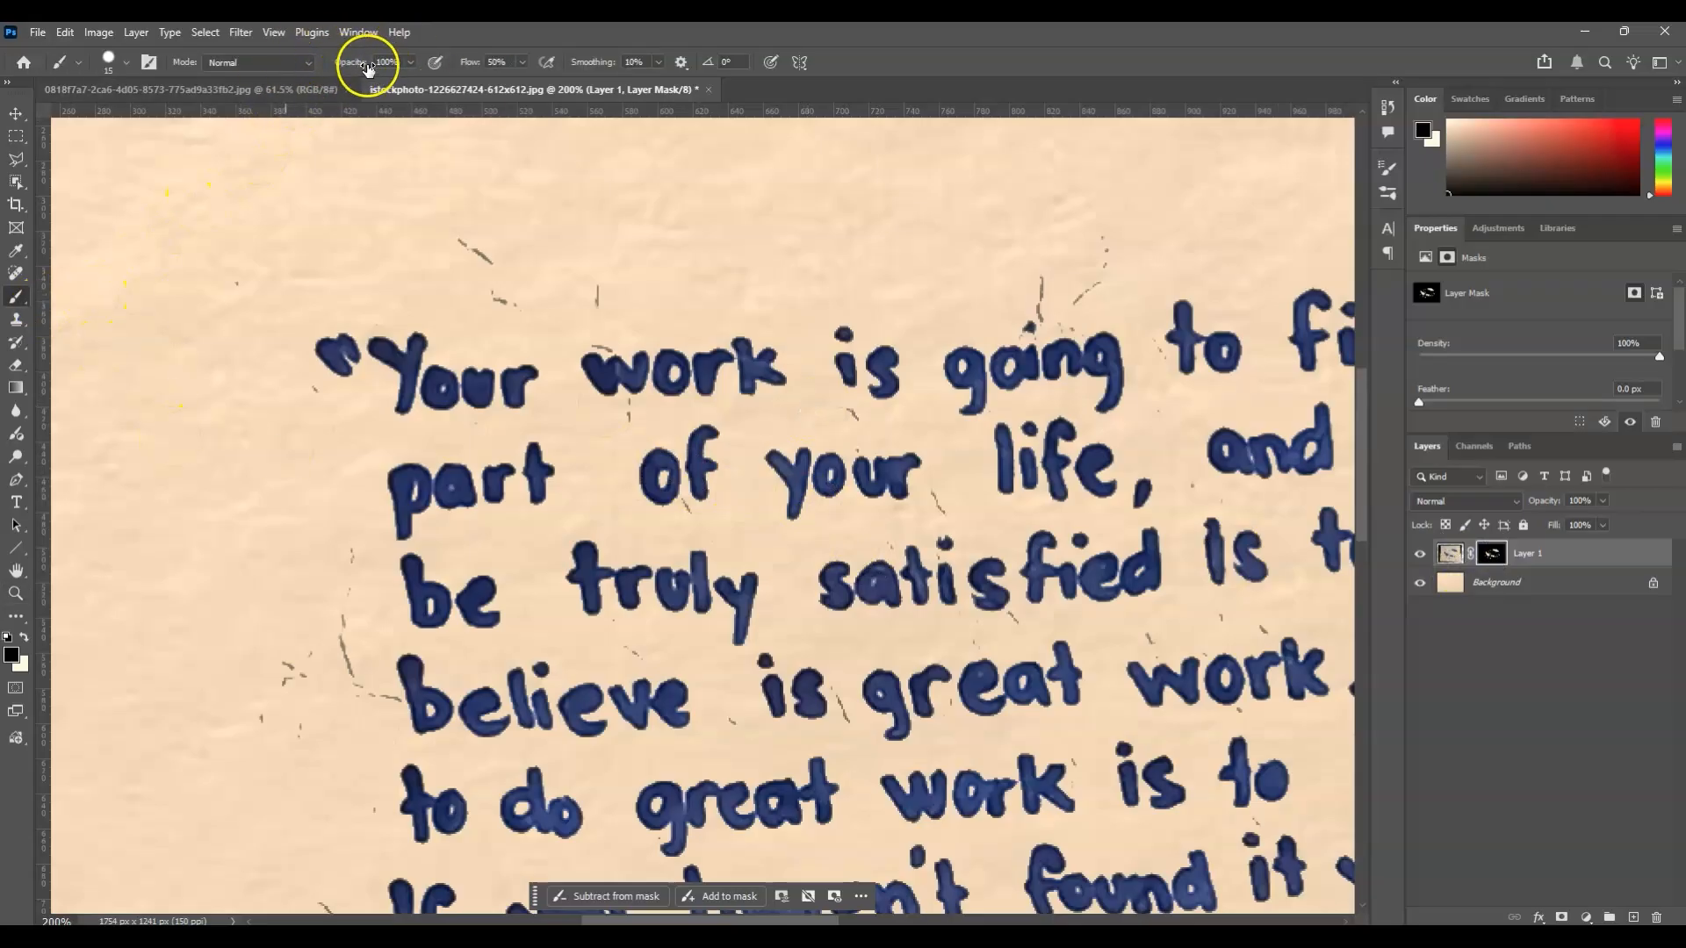
click(522, 62)
drag(524, 82, 565, 82)
click(162, 71)
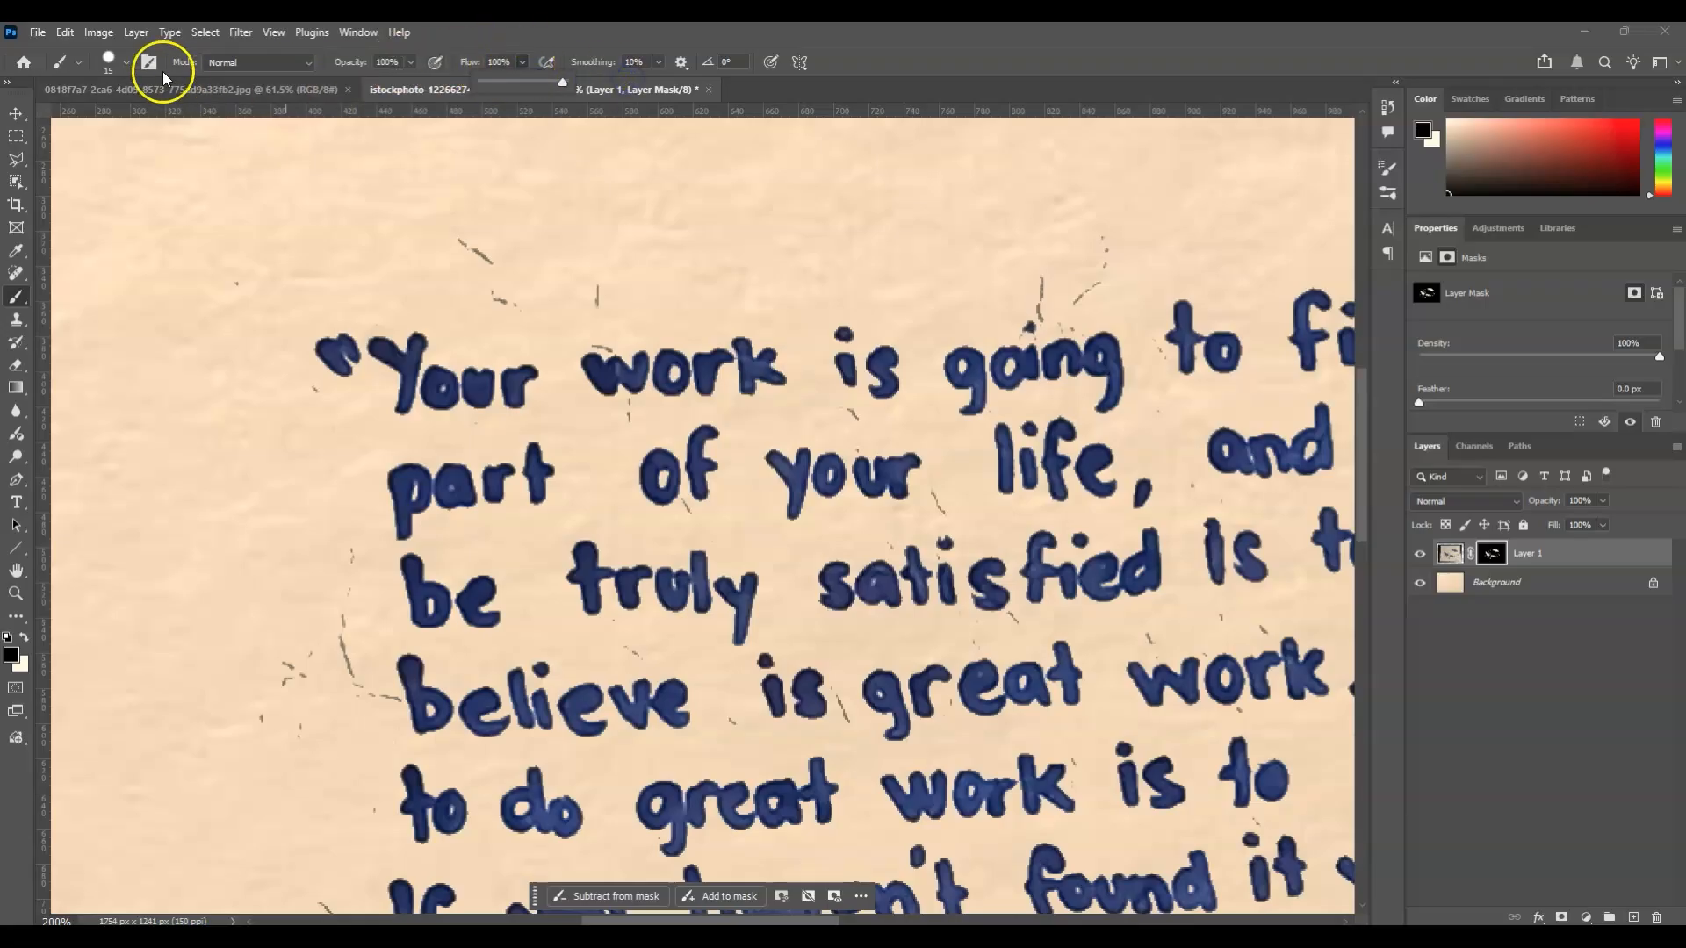
click(123, 61)
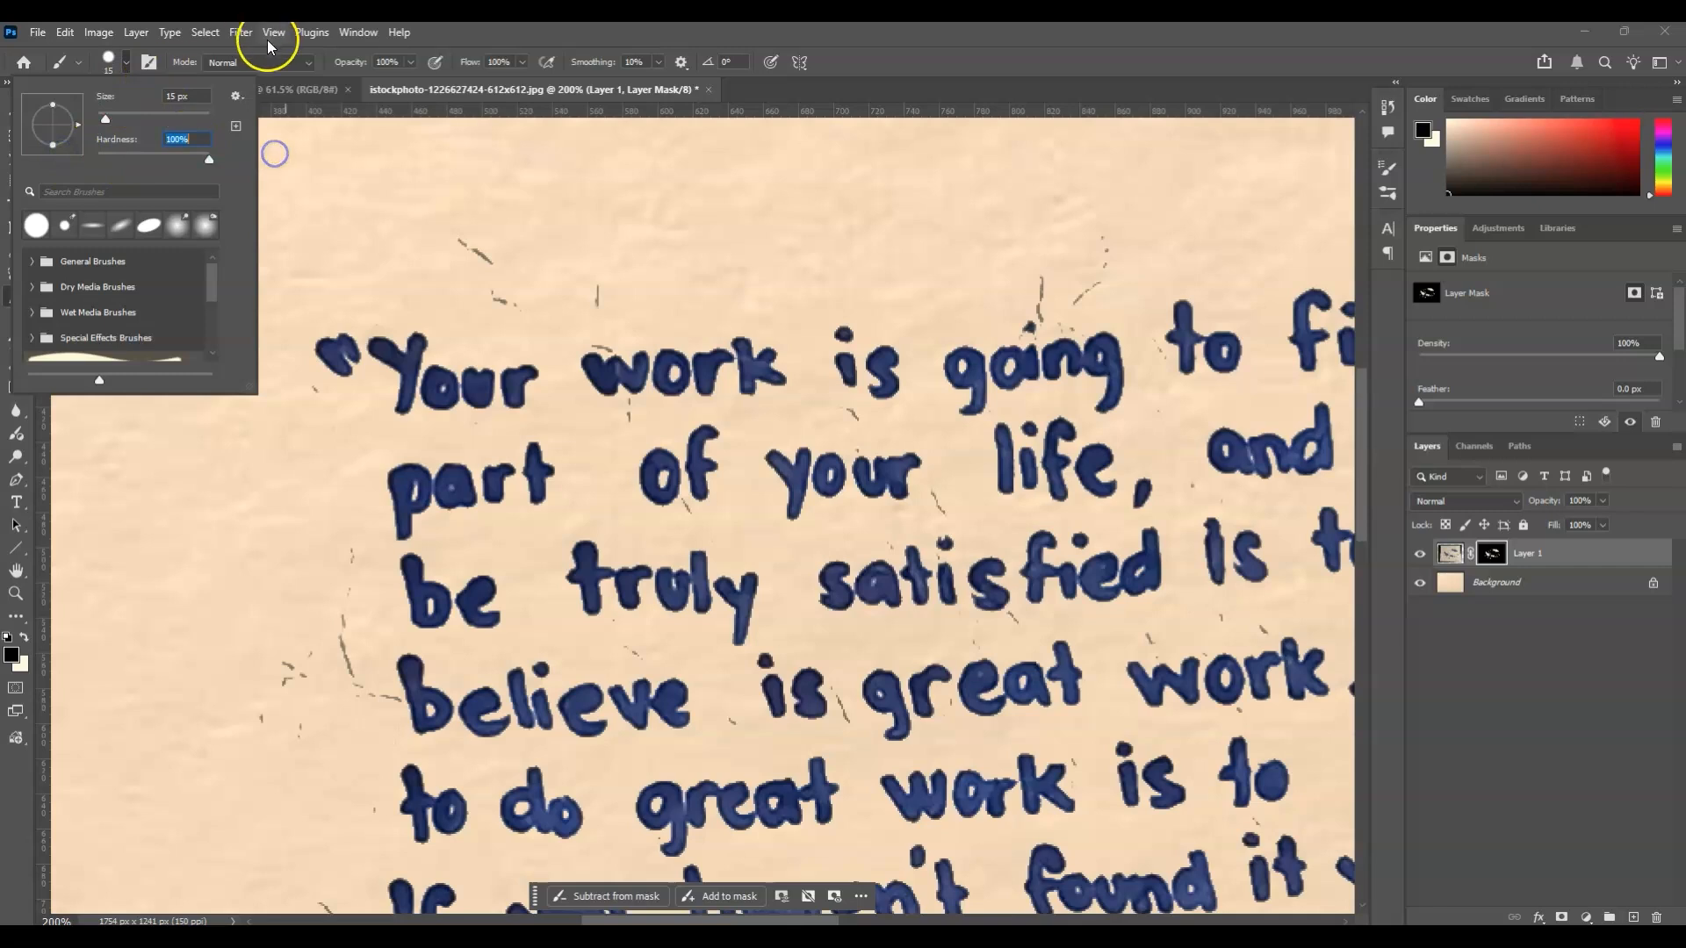
click(743, 35)
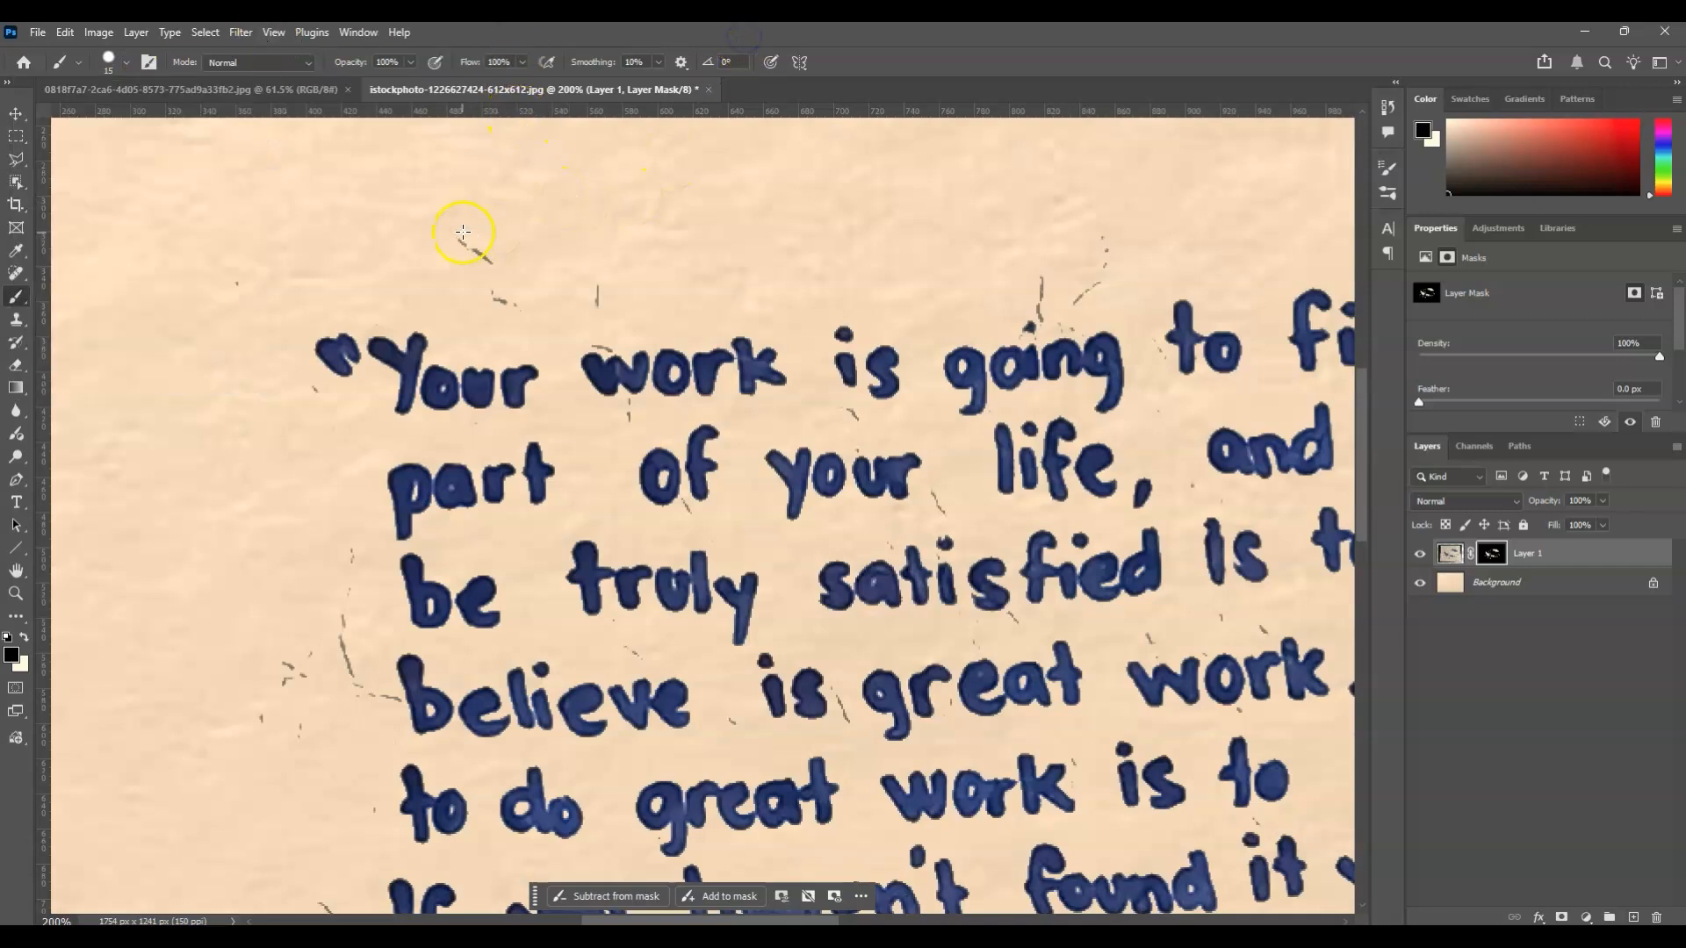
Paint away the leftover crease marks and specks around and between the lines of the quote.
mouse_move(463, 246)
mouse_down()
mouse_move(438, 231)
mouse_move(475, 275)
mouse_up()
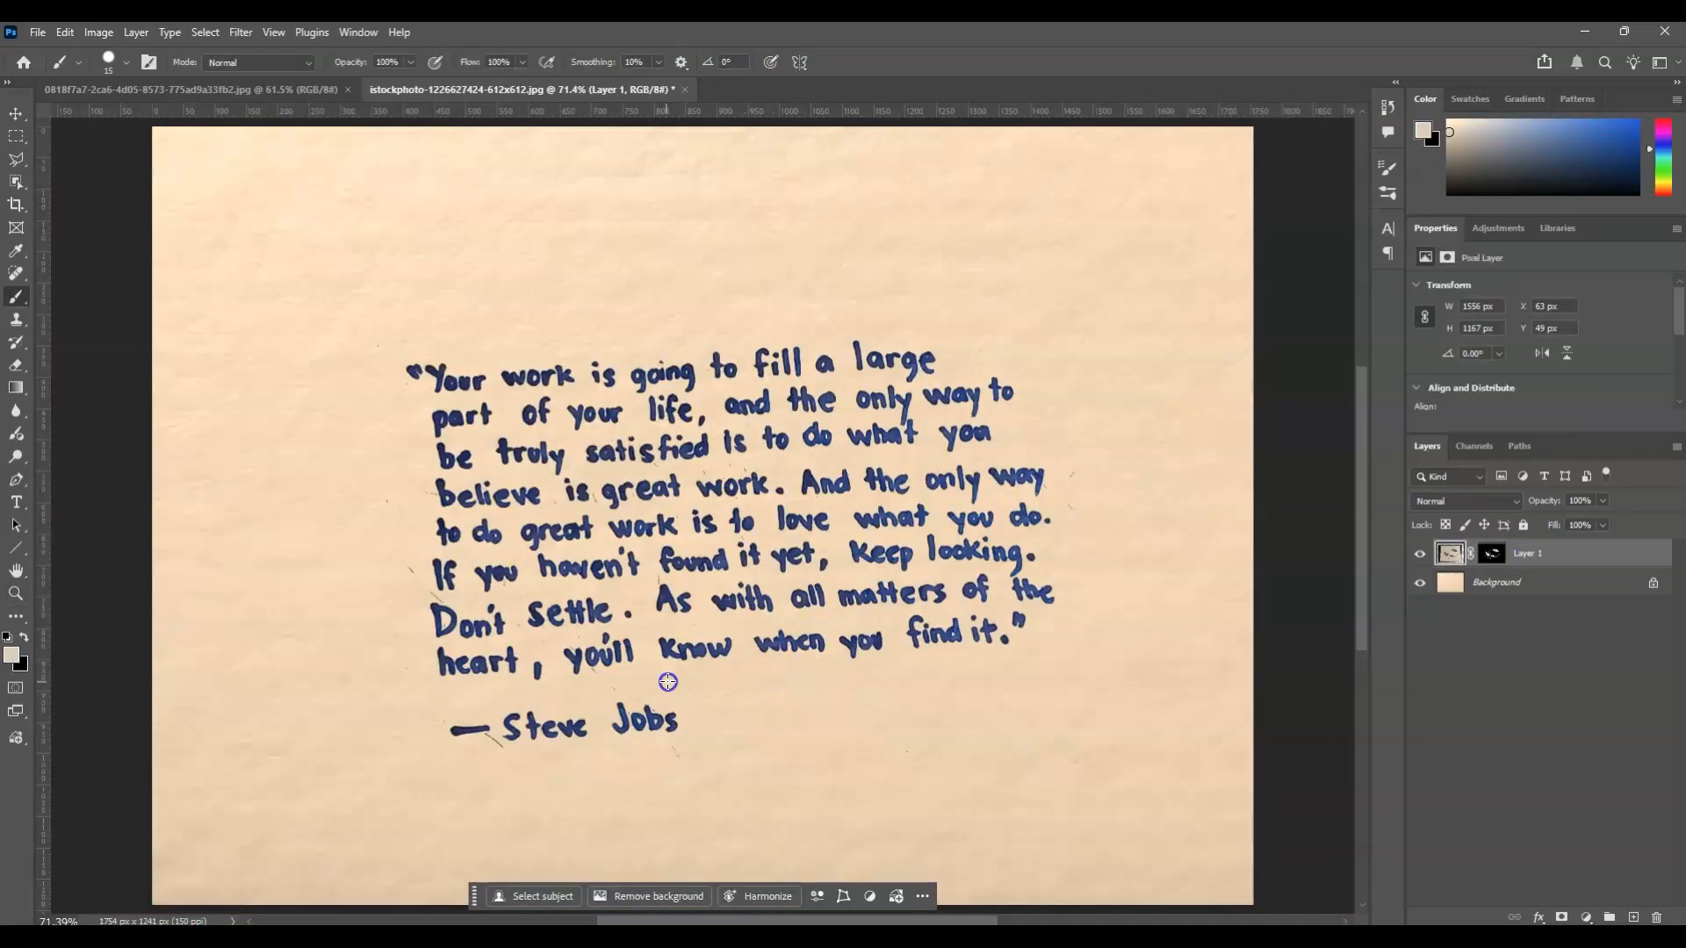
mouse_move(667, 682)
mouse_down()
mouse_move(166, 464)
mouse_move(698, 474)
mouse_up()
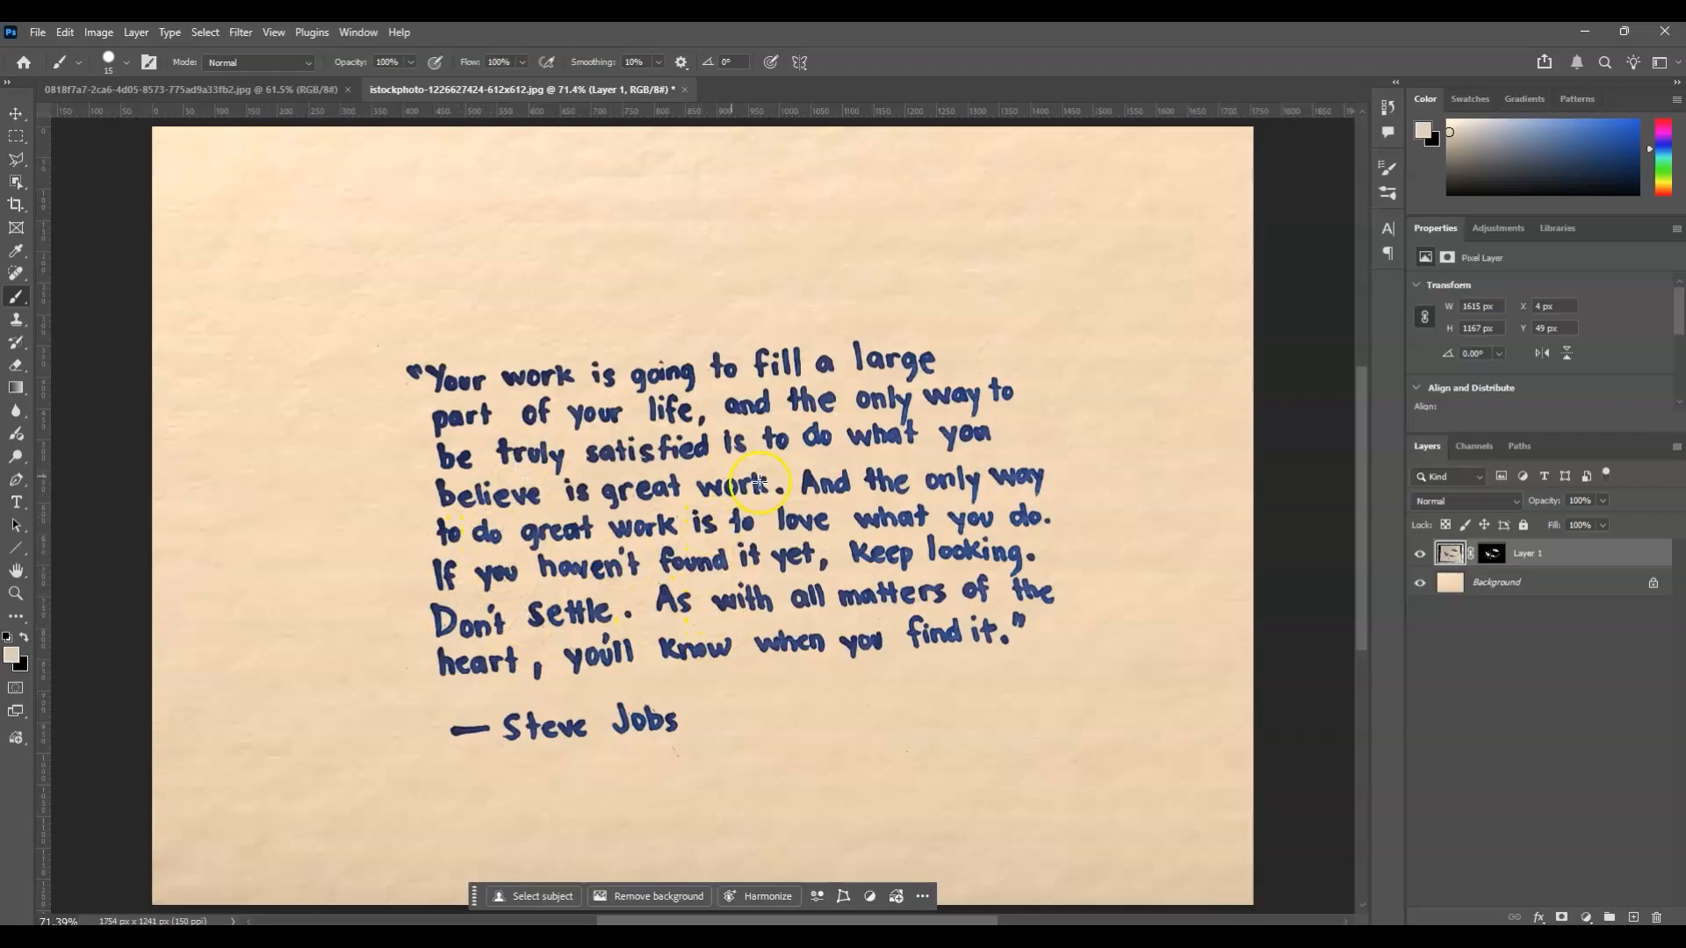
click(1450, 671)
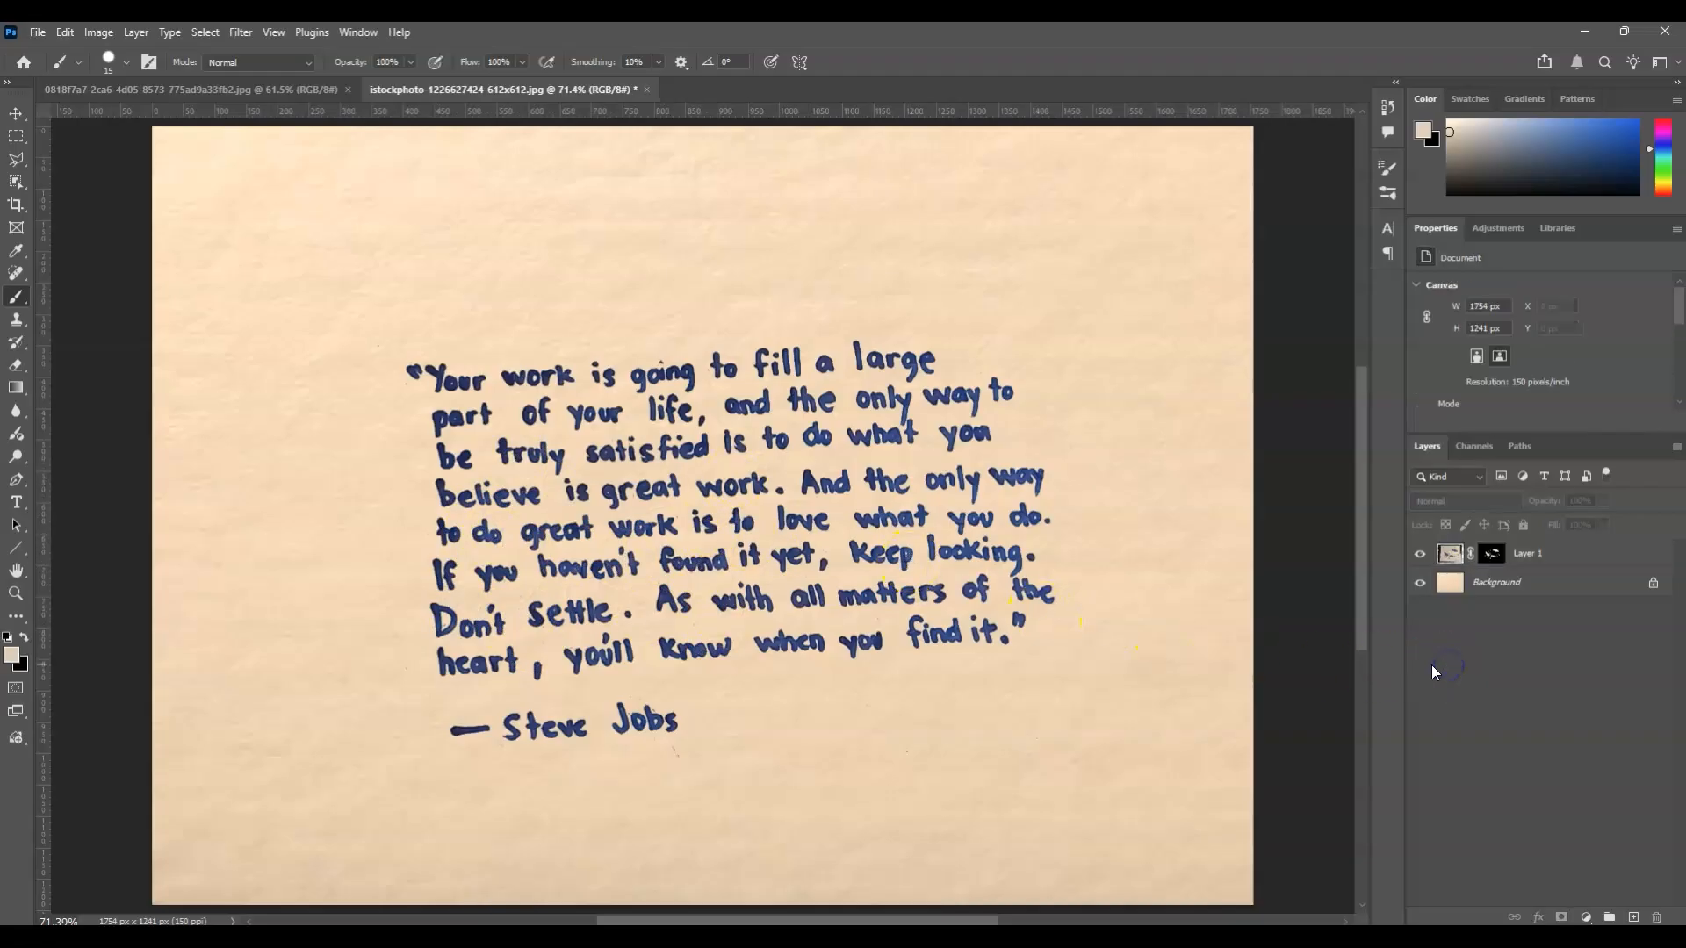
Free Transform Layer 1 to 133.15% scale with a 2.40° rotation, positioning the quote level and centred on the paper background.
click(1512, 562)
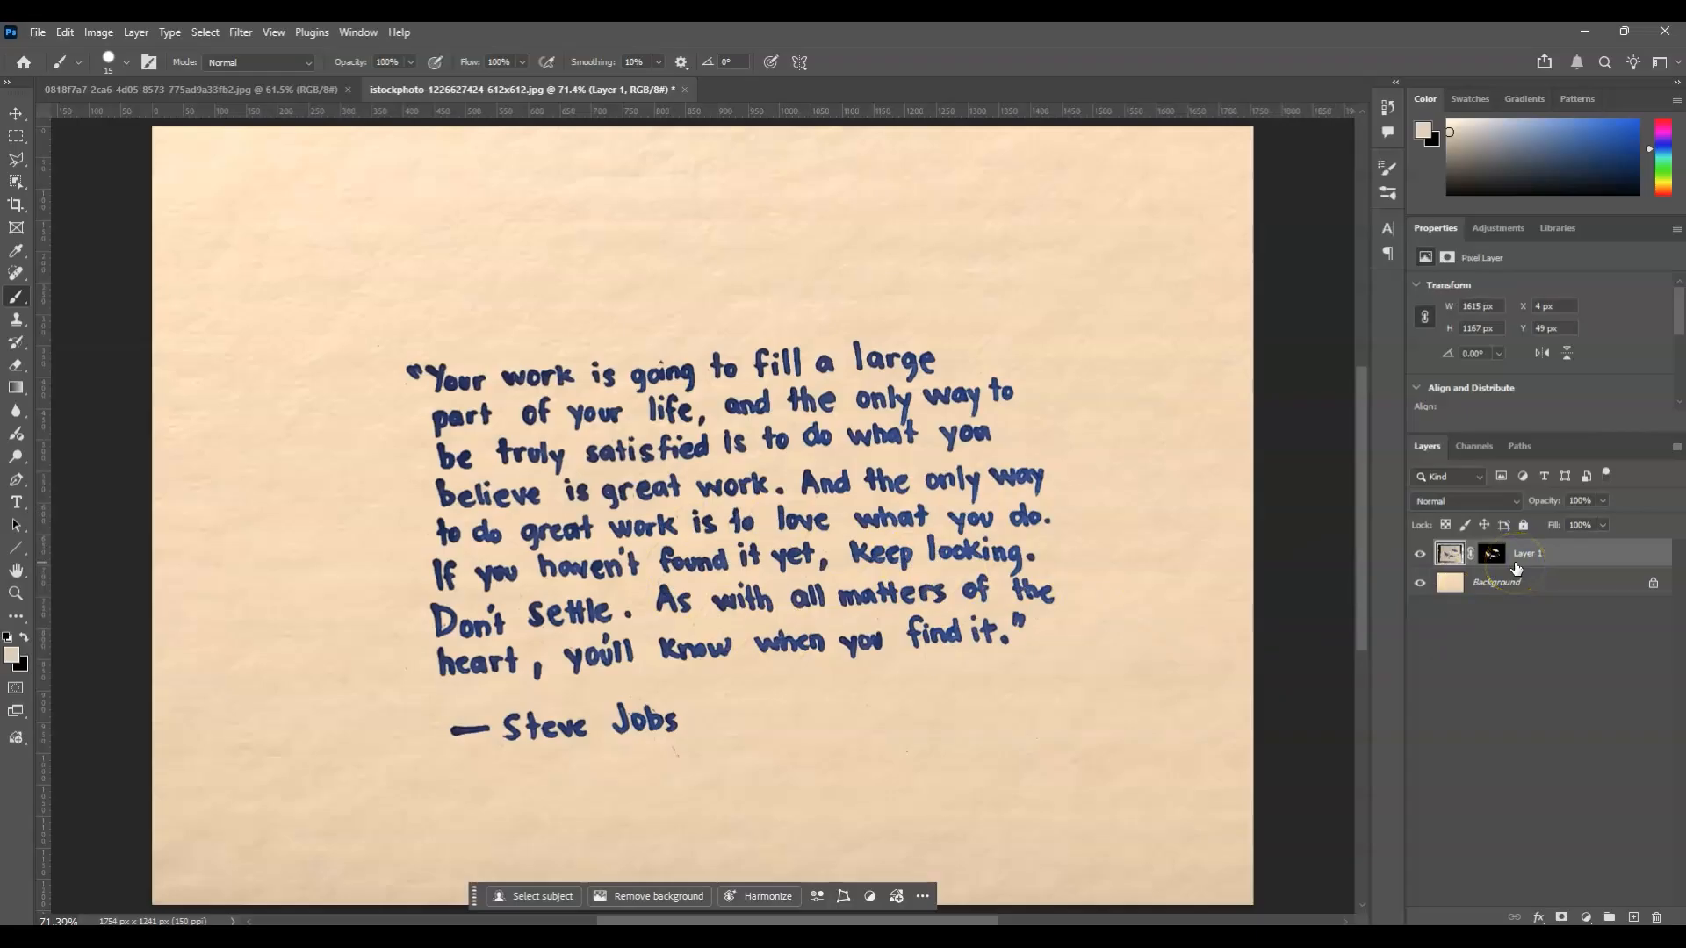
key(ctrl+t)
drag(663, 149, 678, 144)
drag(721, 489, 697, 448)
drag(1217, 520, 1272, 503)
drag(1085, 522, 995, 534)
drag(1181, 518, 1254, 518)
drag(1124, 542, 1092, 539)
drag(1222, 518, 1291, 519)
drag(1090, 570, 1037, 575)
drag(1236, 516, 1307, 519)
drag(947, 528, 926, 528)
drag(809, 532, 806, 531)
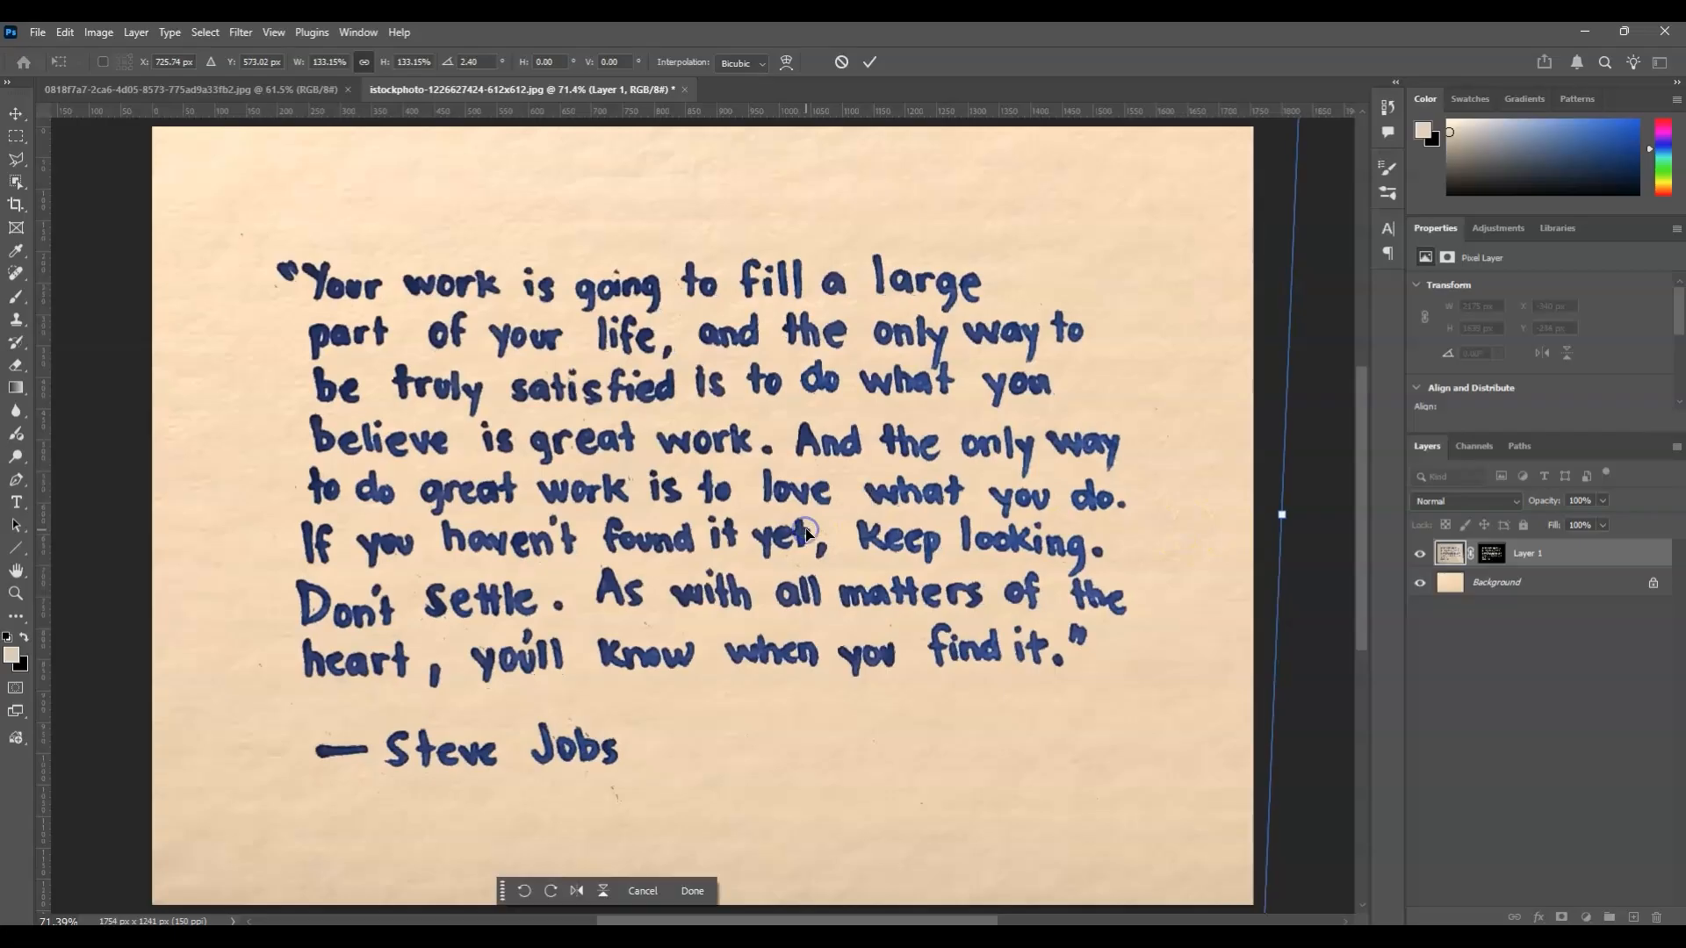
key(Return)
click(1457, 680)
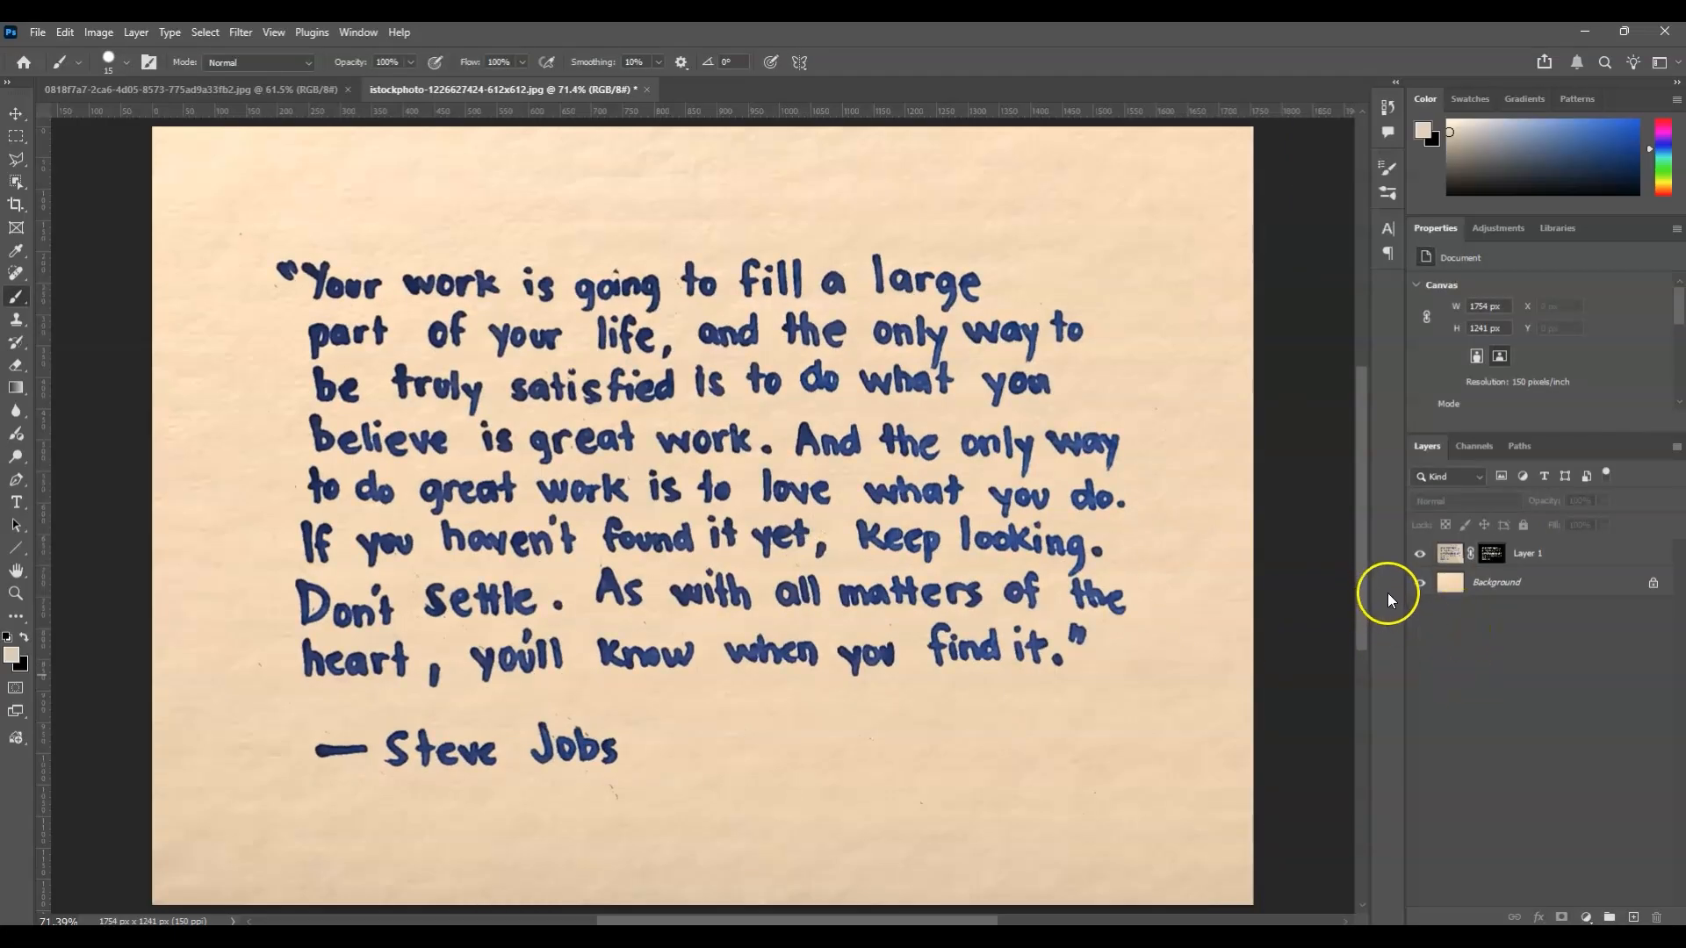
Duplicate Layer 1 without its layer mask and hide the copy.
click(1524, 560)
key(ctrl+j)
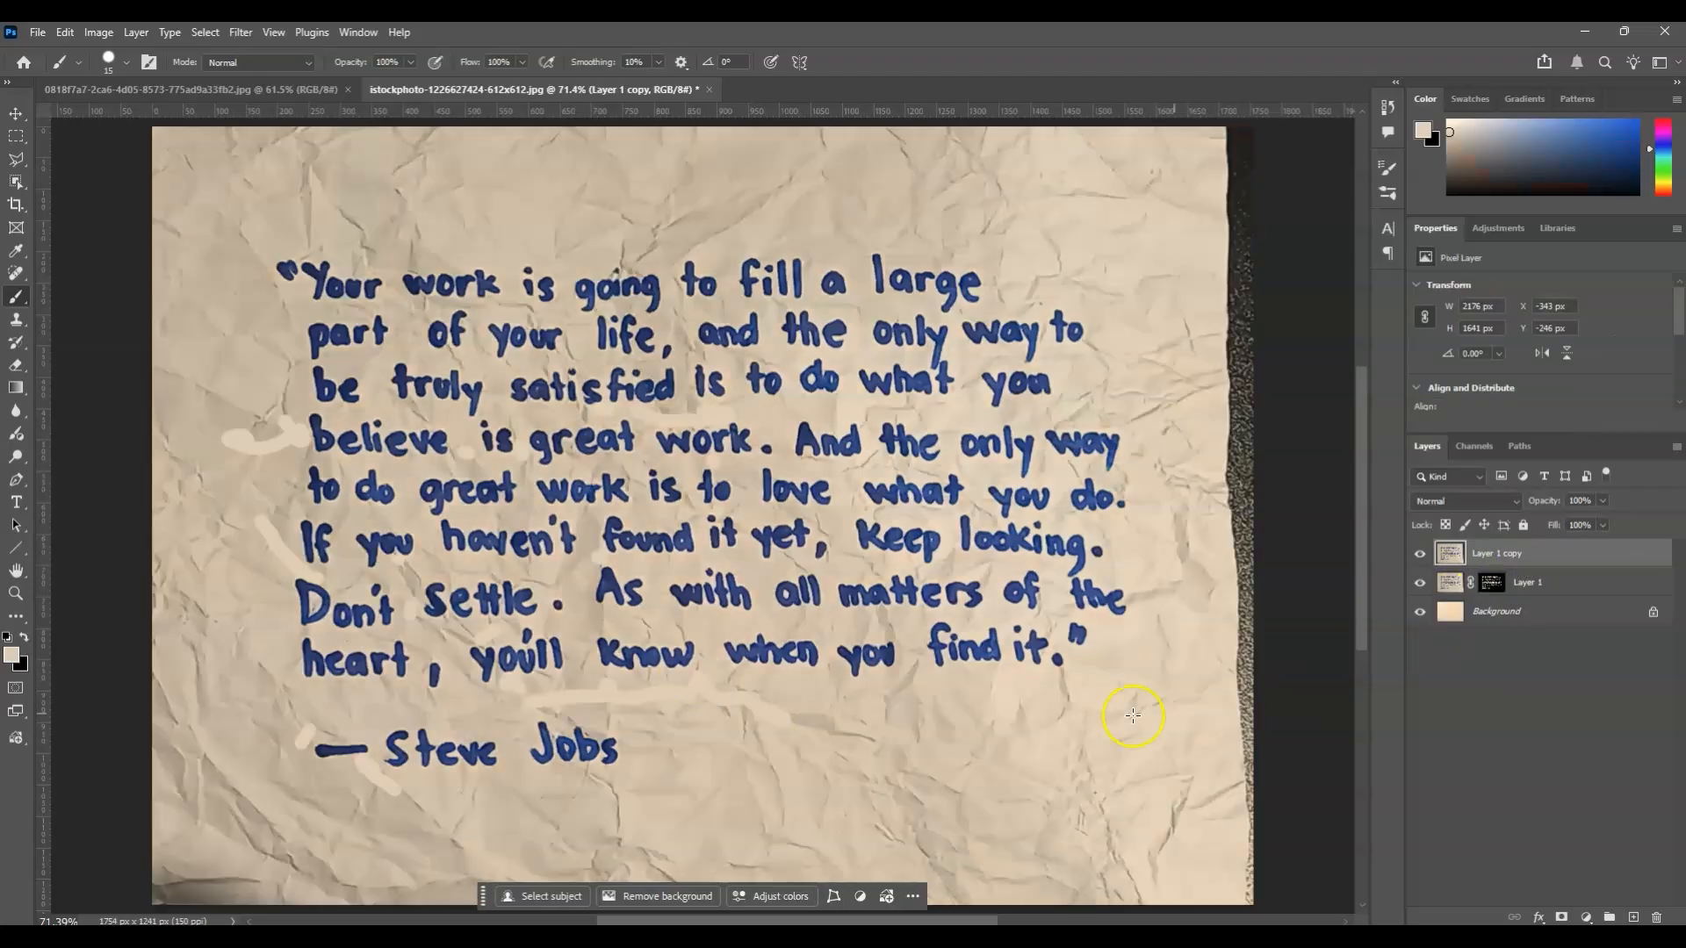
click(1420, 554)
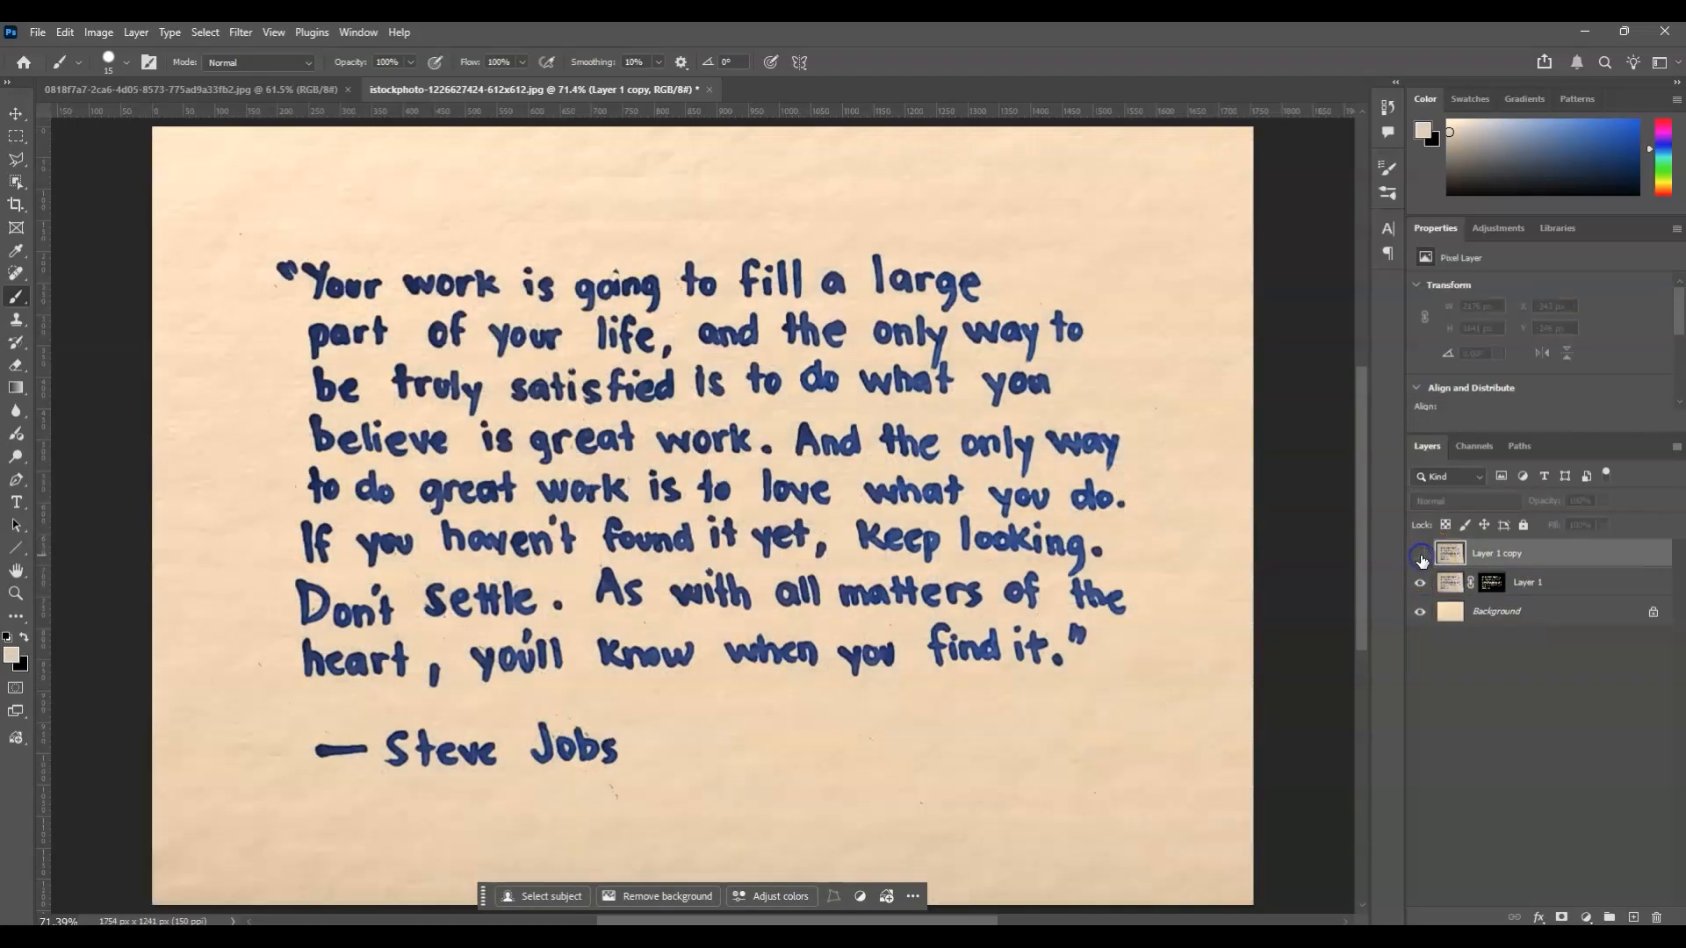
double_click(1449, 551)
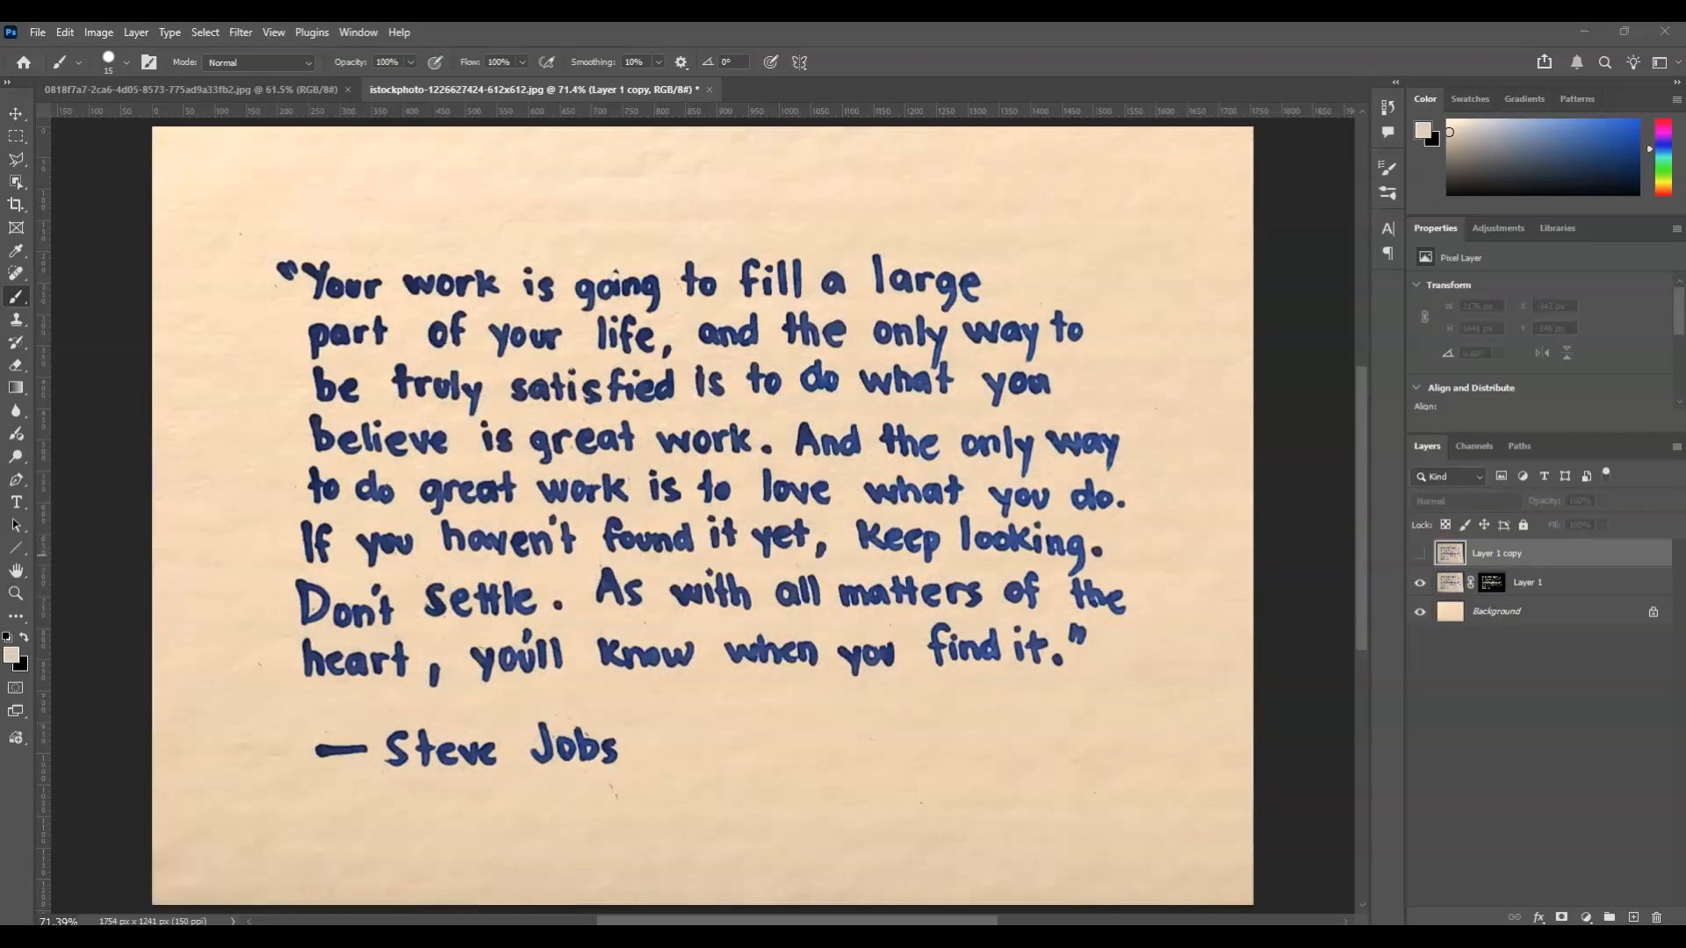